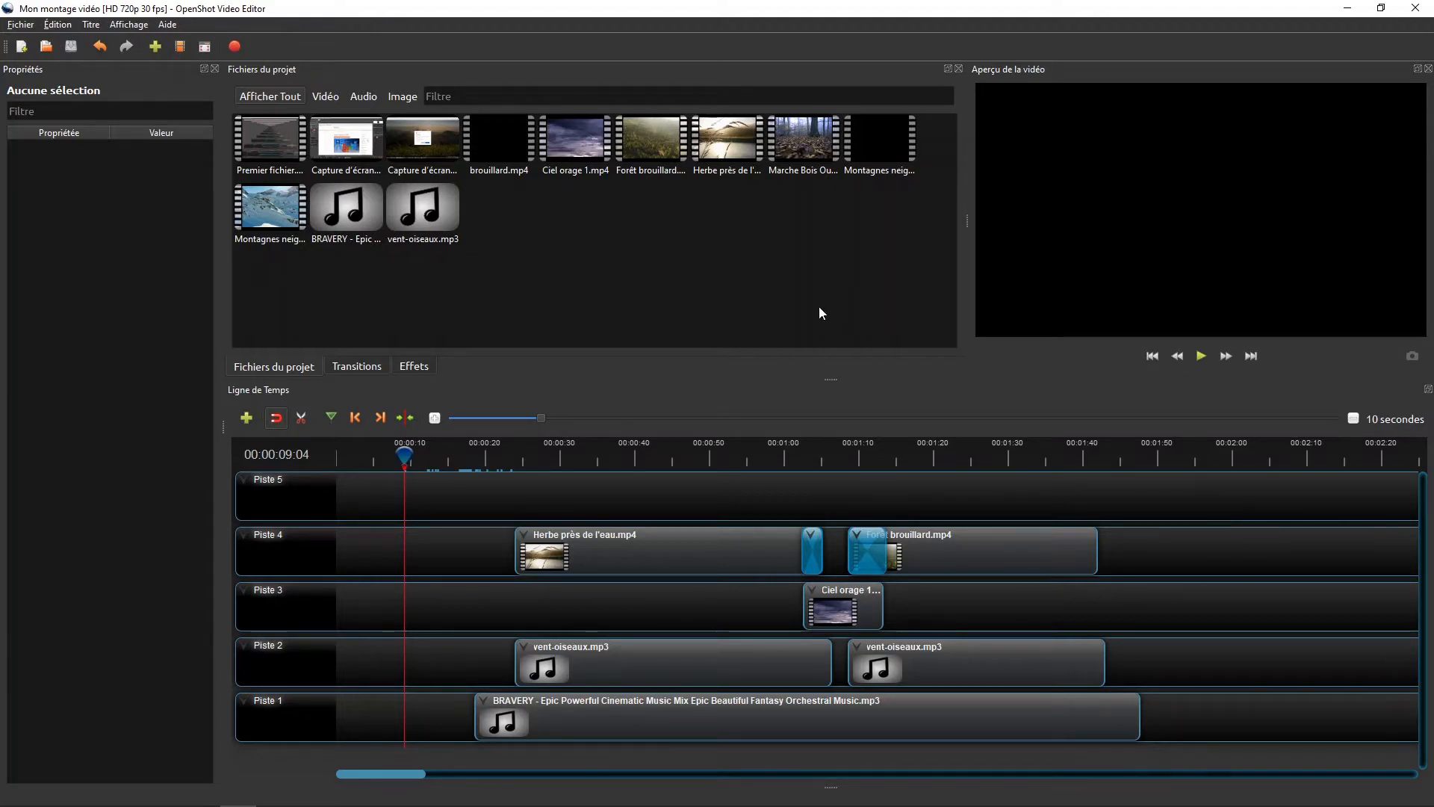
- Start a new static title based on the Barre 3 template
click(91, 28)
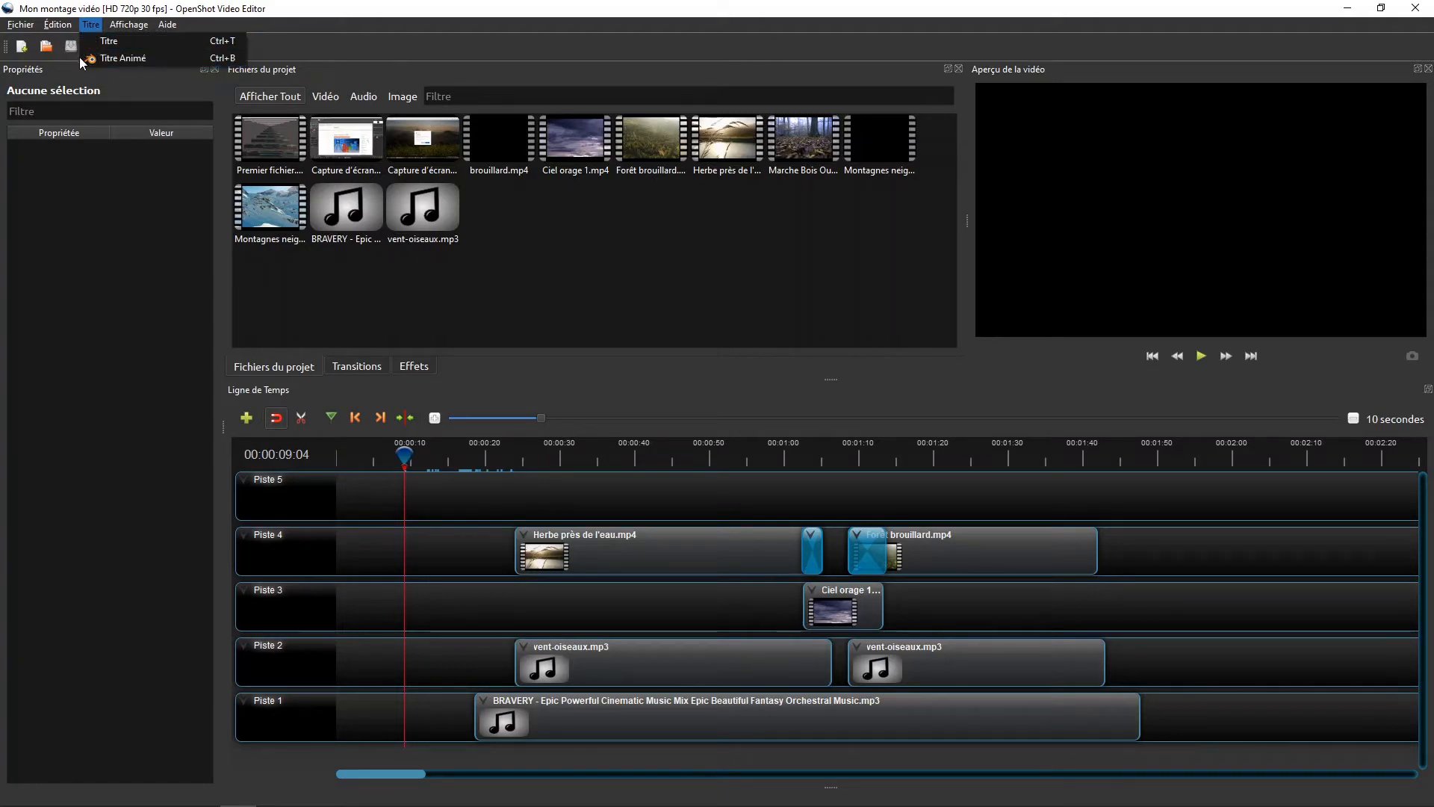
click(139, 41)
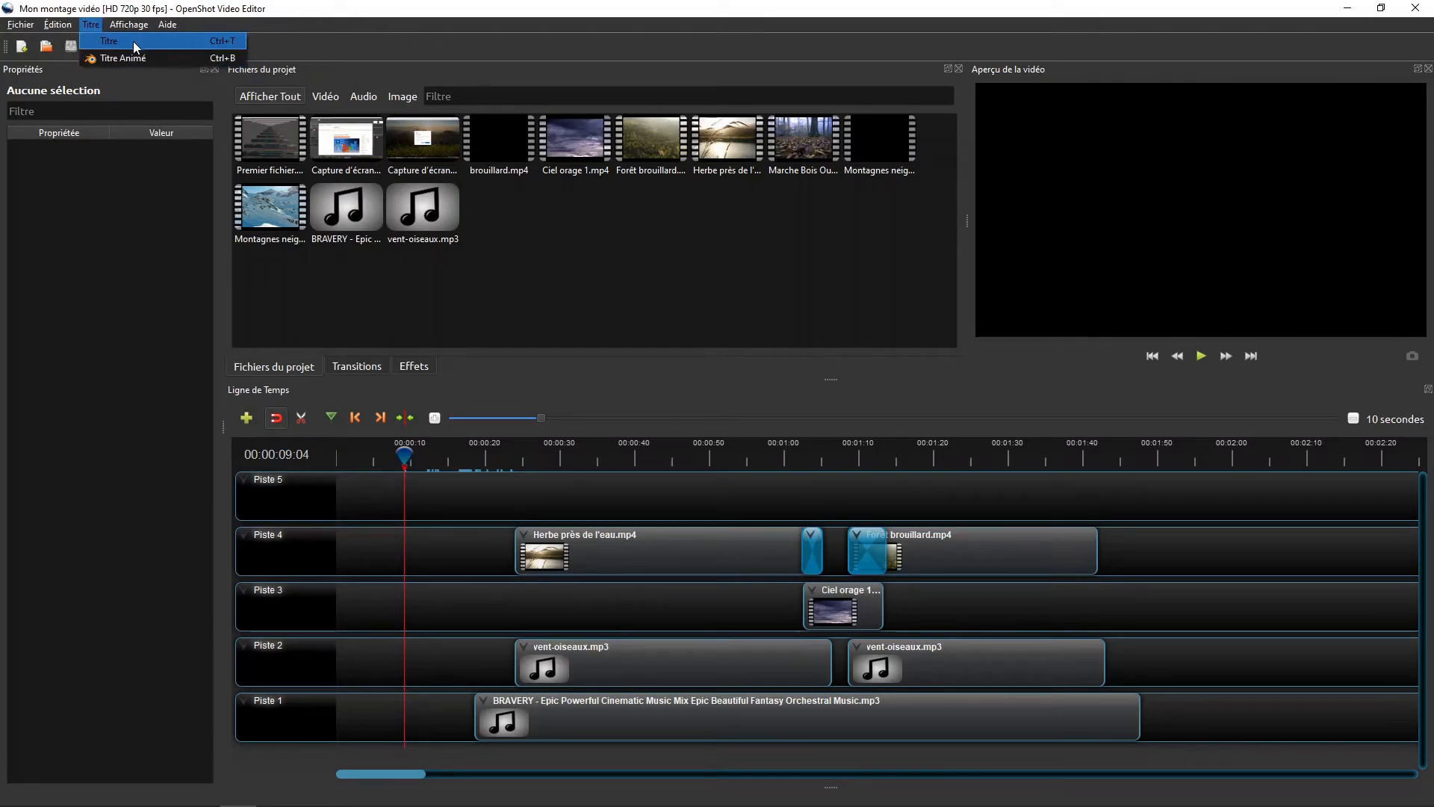
click(133, 42)
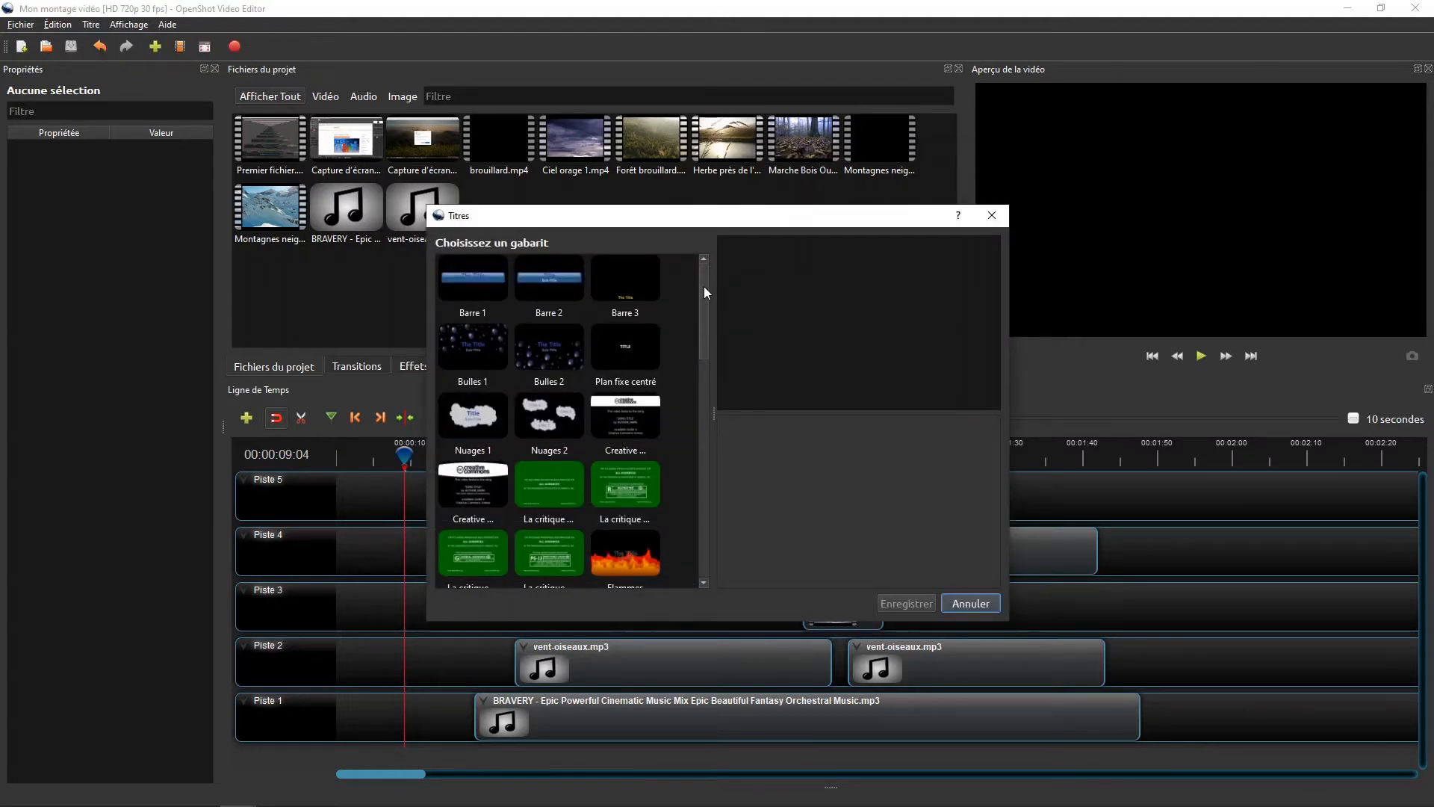
mouse_move(704, 289)
mouse_down()
mouse_move(686, 425)
mouse_move(682, 411)
mouse_move(693, 474)
mouse_move(698, 329)
mouse_move(716, 274)
mouse_up()
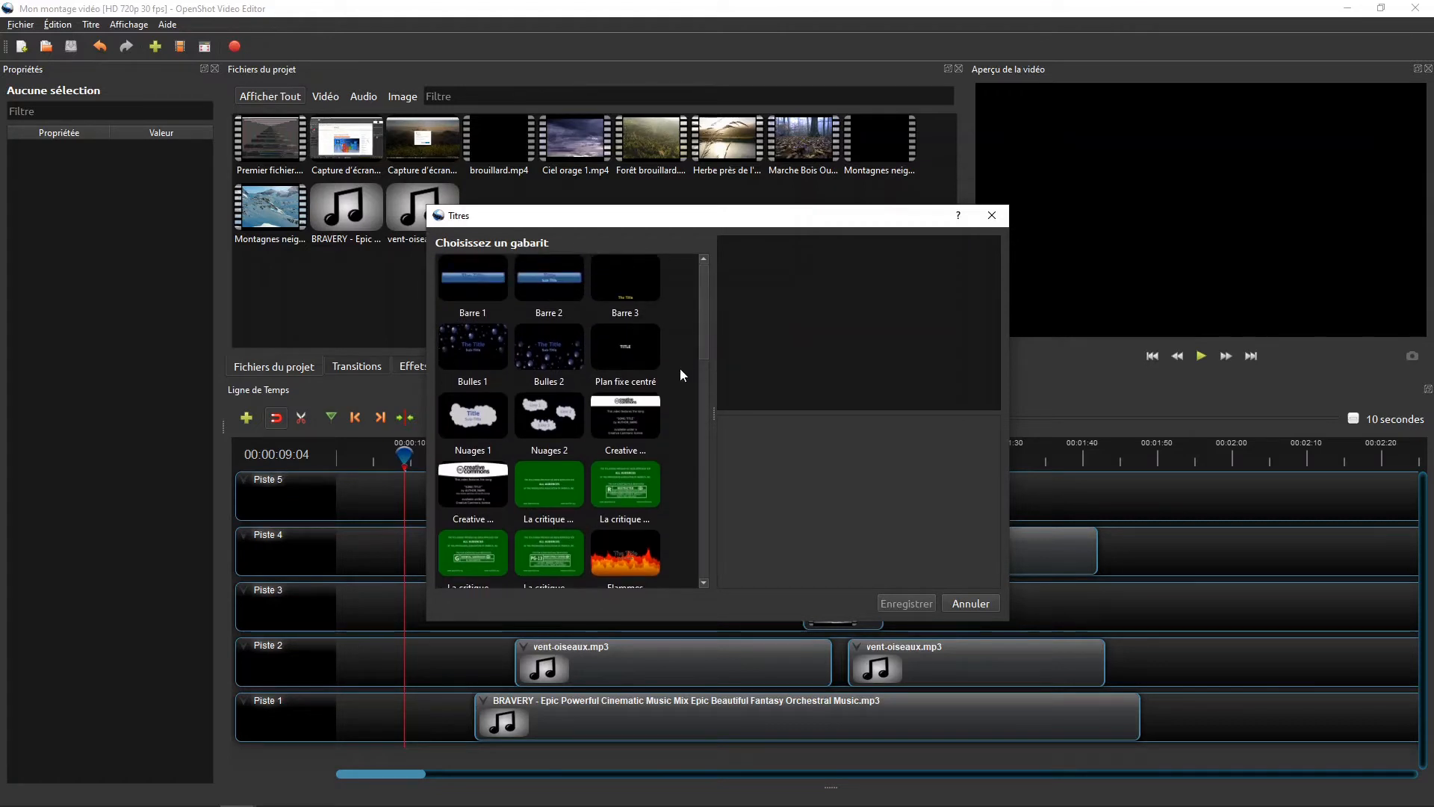
click(623, 292)
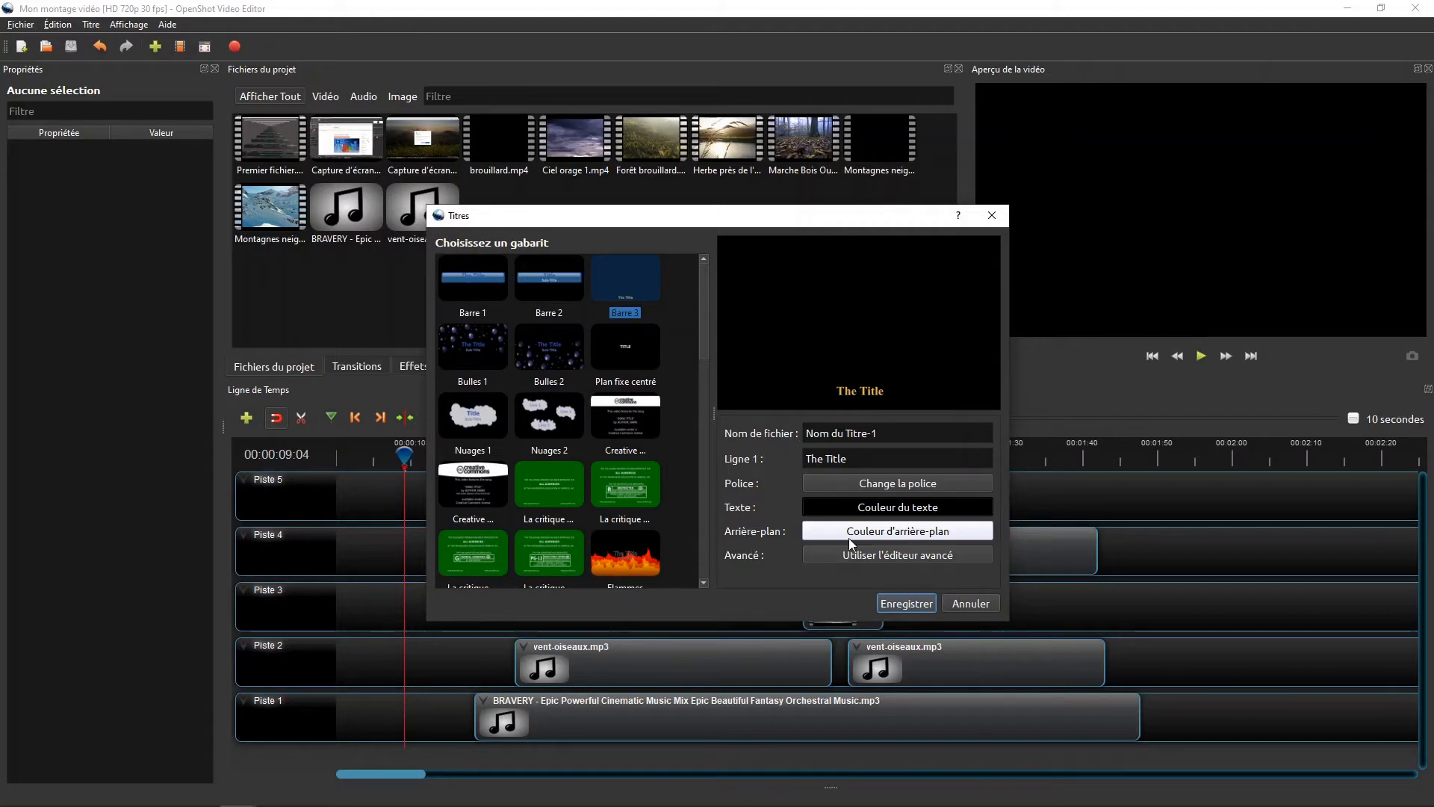
- Name the title file "Titre principal" and set its text line to "Mon projet"
drag(883, 434, 837, 435)
click(884, 435)
key(ctrl+a)
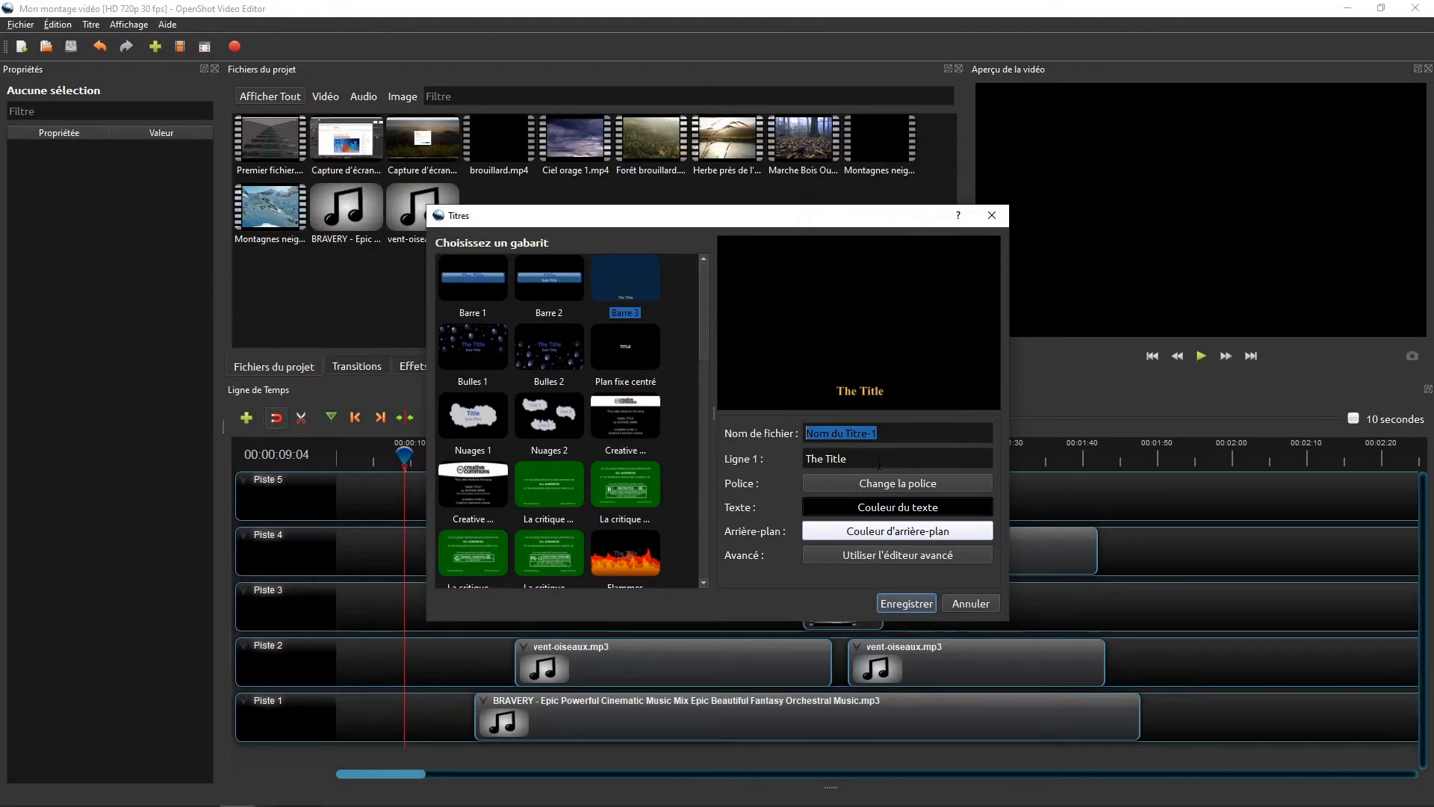
text(Titre rincipal)
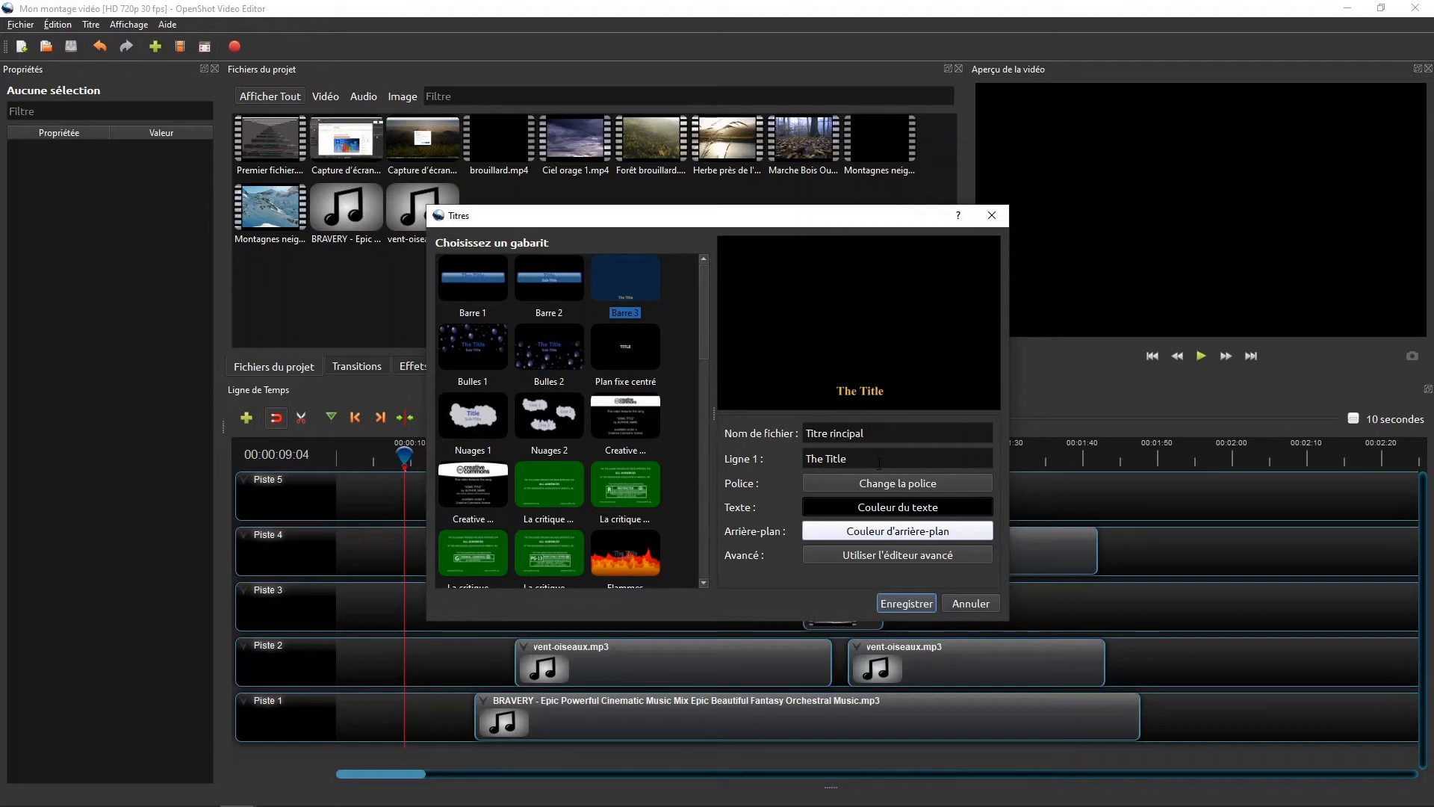
text(p)
key(Tab)
text(Mon projet)
- Look through the title's font and text colour options without applying any change
click(948, 483)
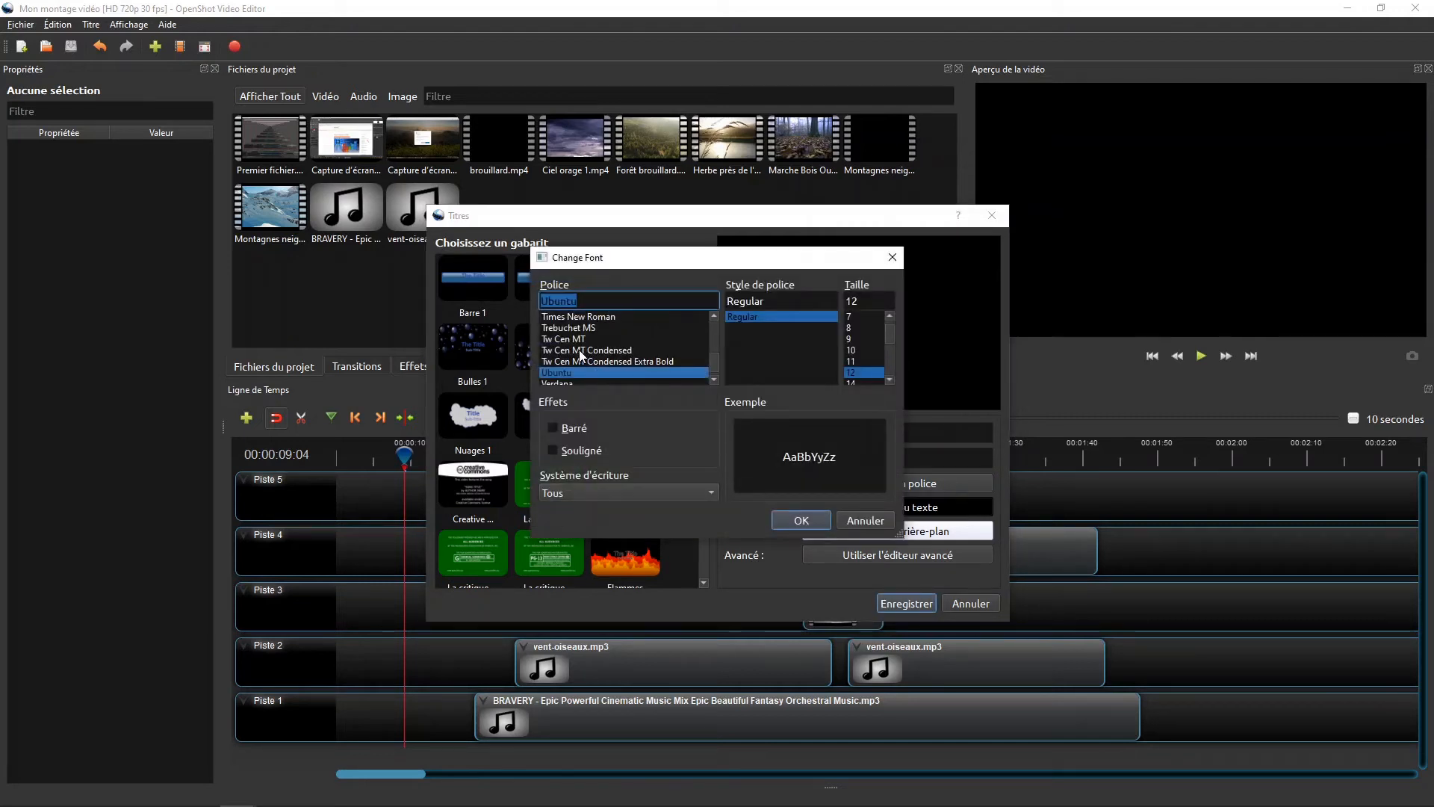
scroll(581, 356, up, 1)
scroll(581, 355, up, 2)
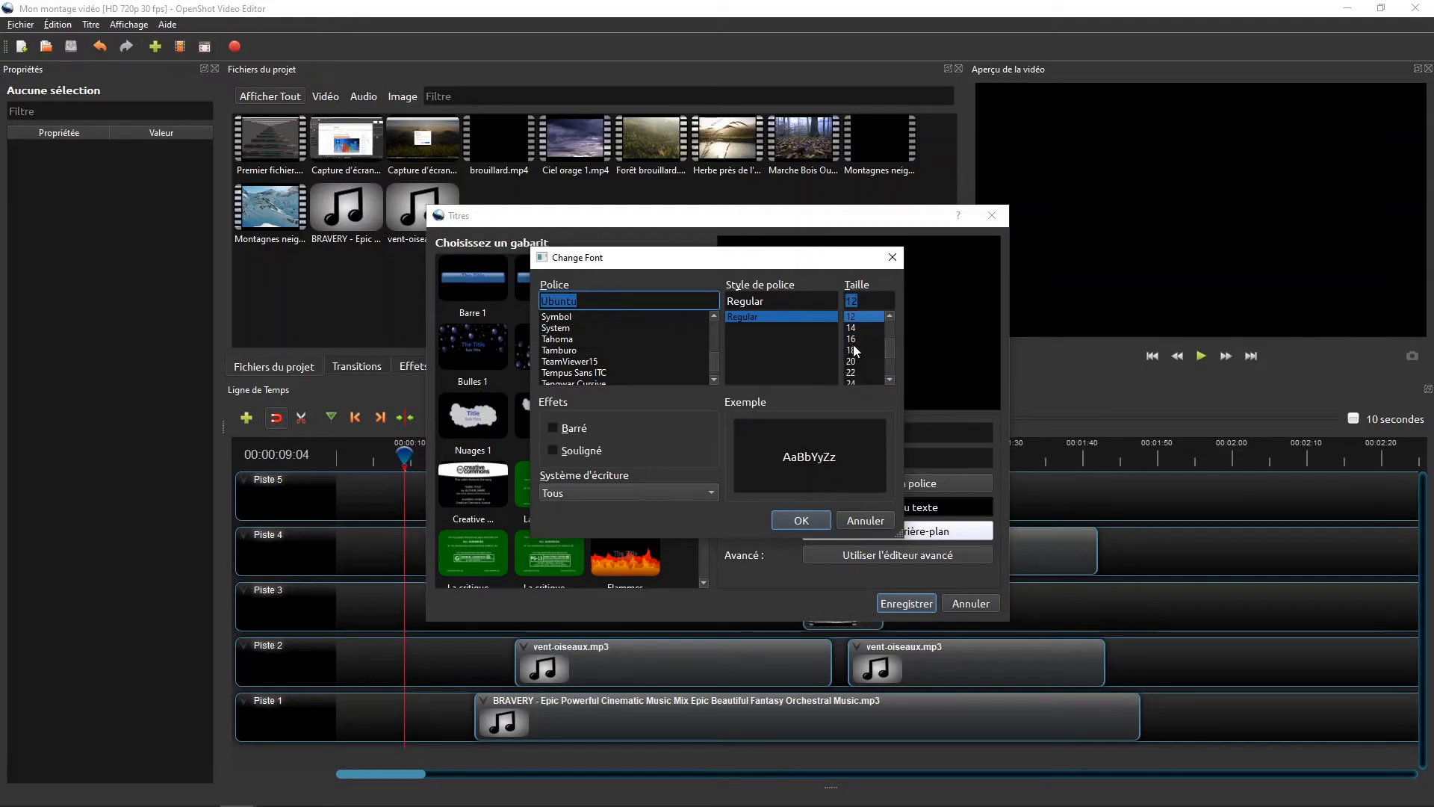
click(874, 523)
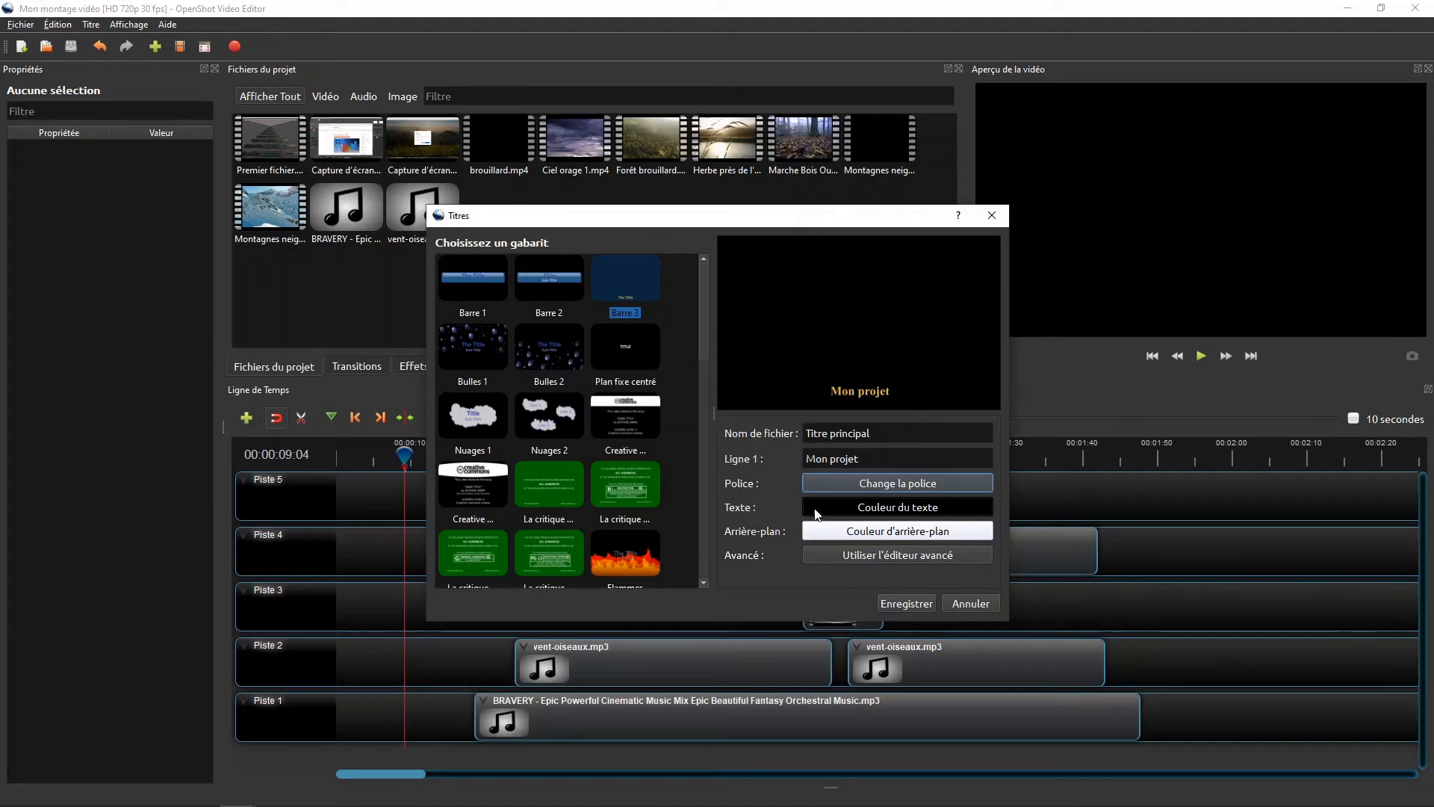
click(955, 507)
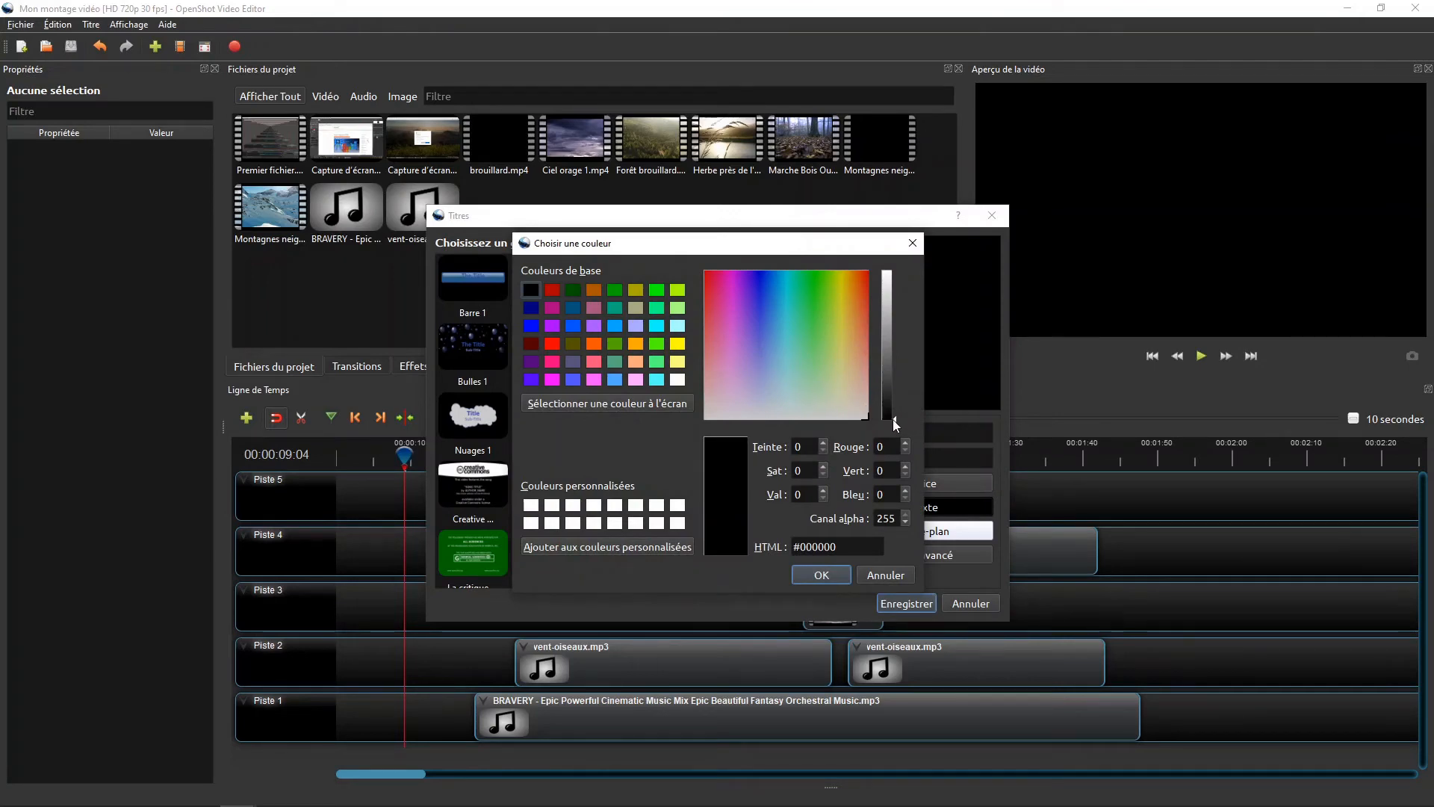
click(886, 576)
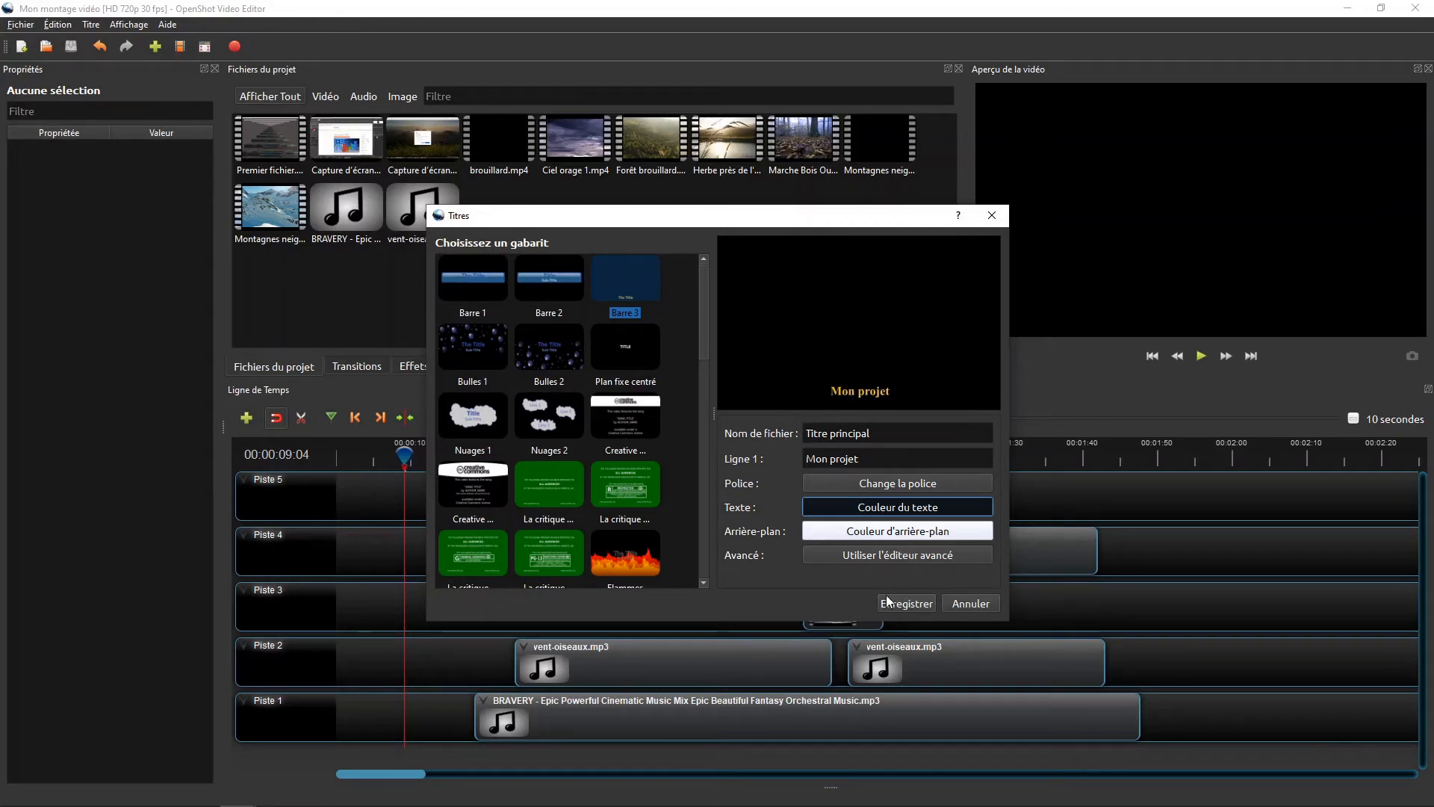
- Save the title and place Titre principal.svg on Piste 5 at about 4 seconds, ahead of the Herbe près de l'eau clip
click(915, 605)
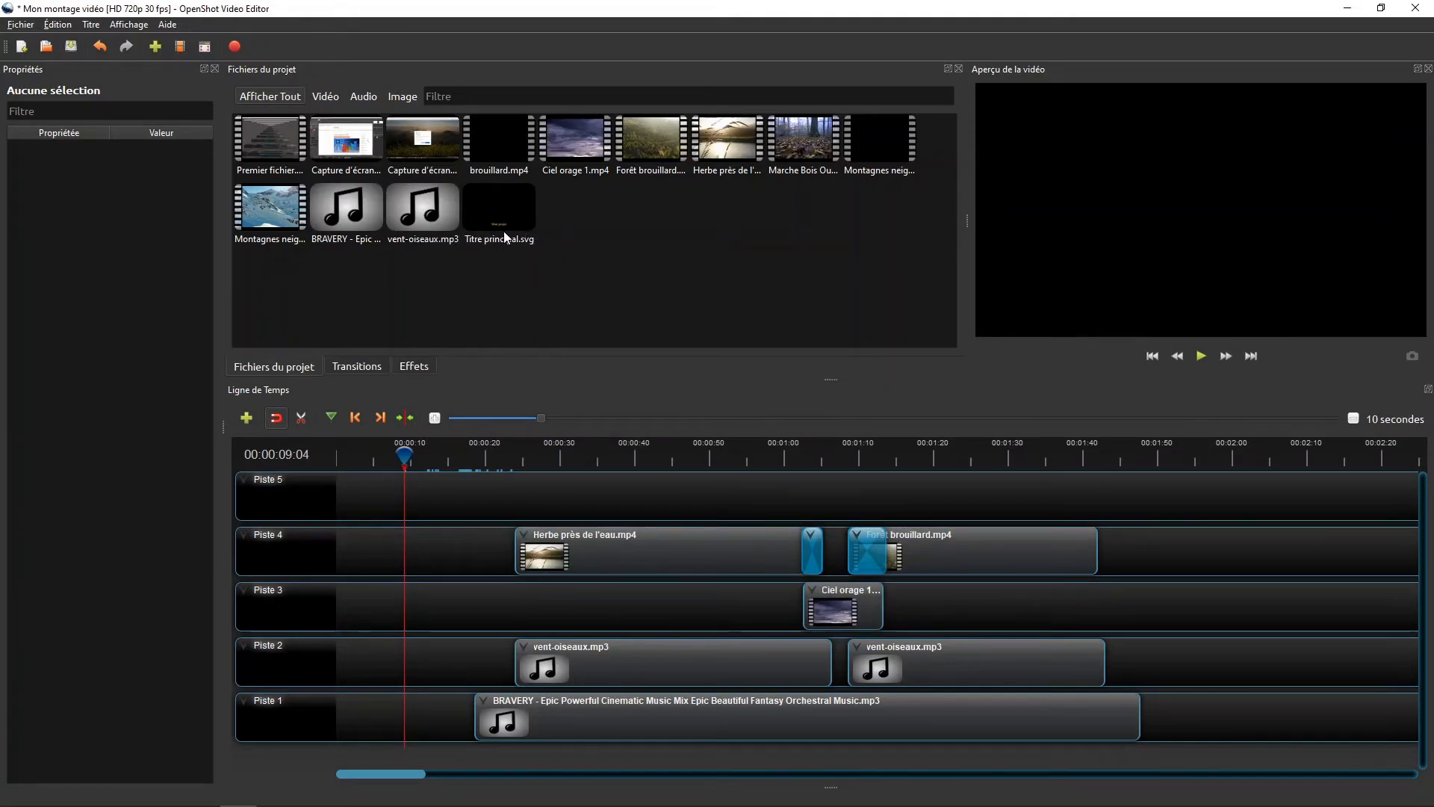
click(508, 222)
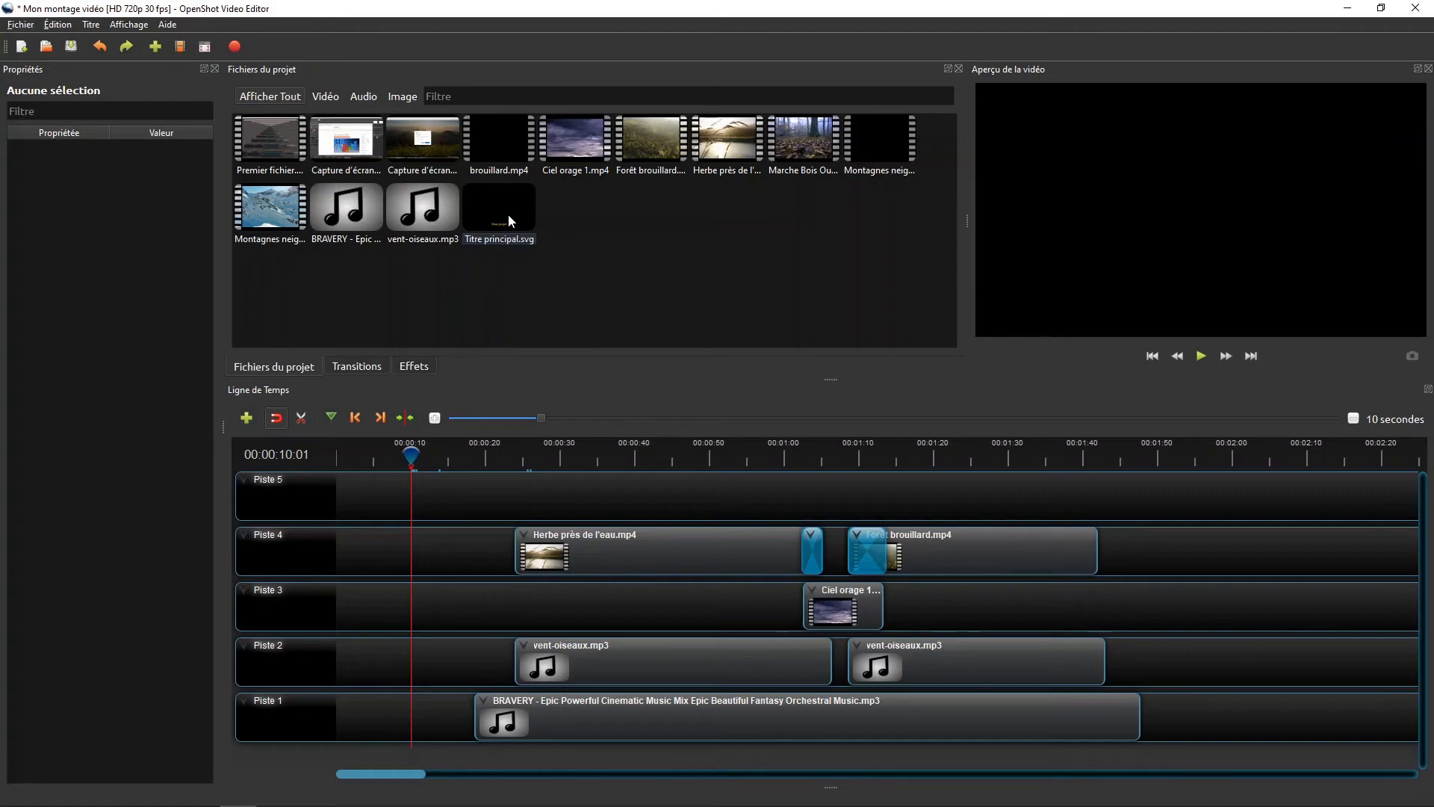
drag(505, 211, 366, 499)
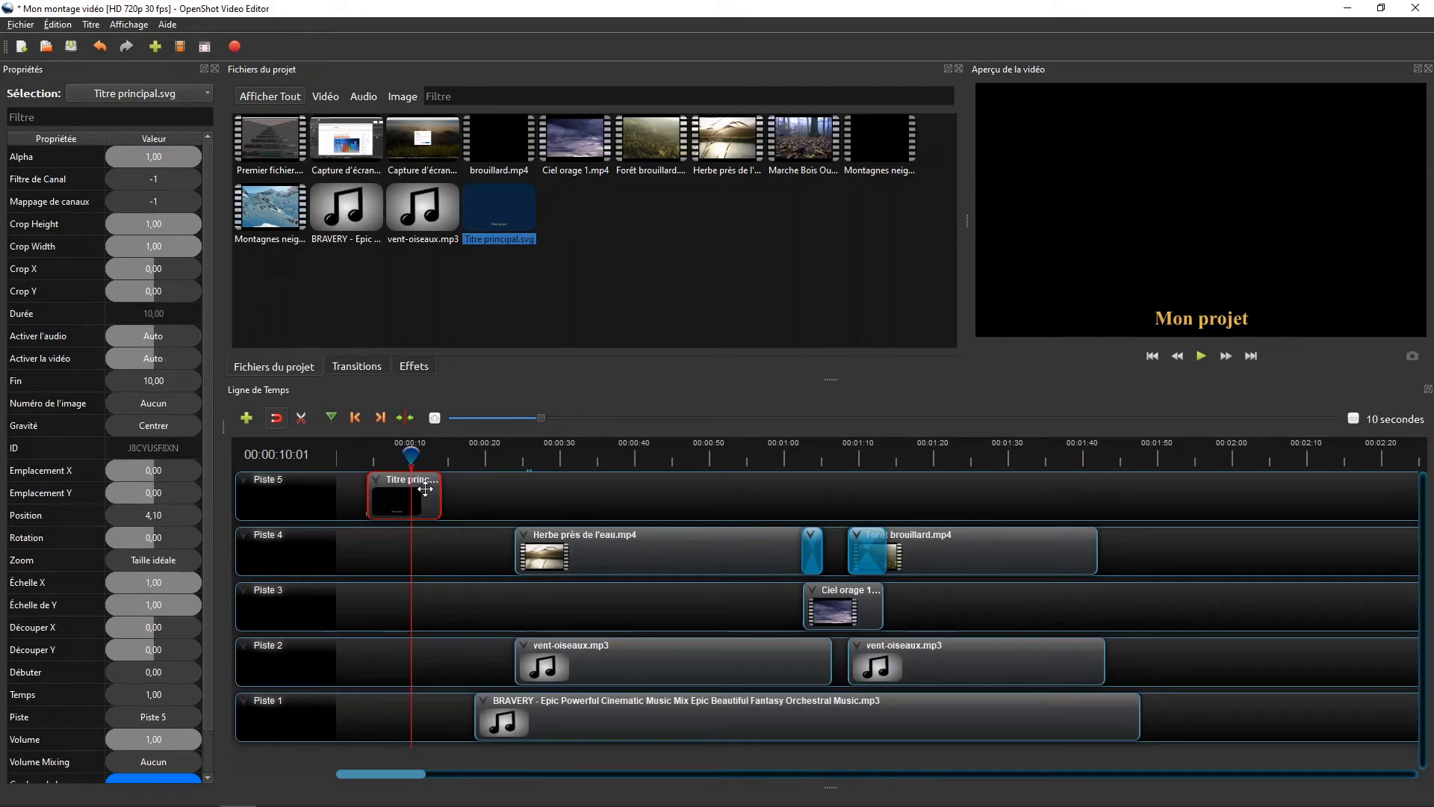
- Extend the title clip on Piste 5 to a duration of about 18 seconds, ending just before the Herbe près de l'eau clip
click(413, 454)
drag(438, 453, 515, 454)
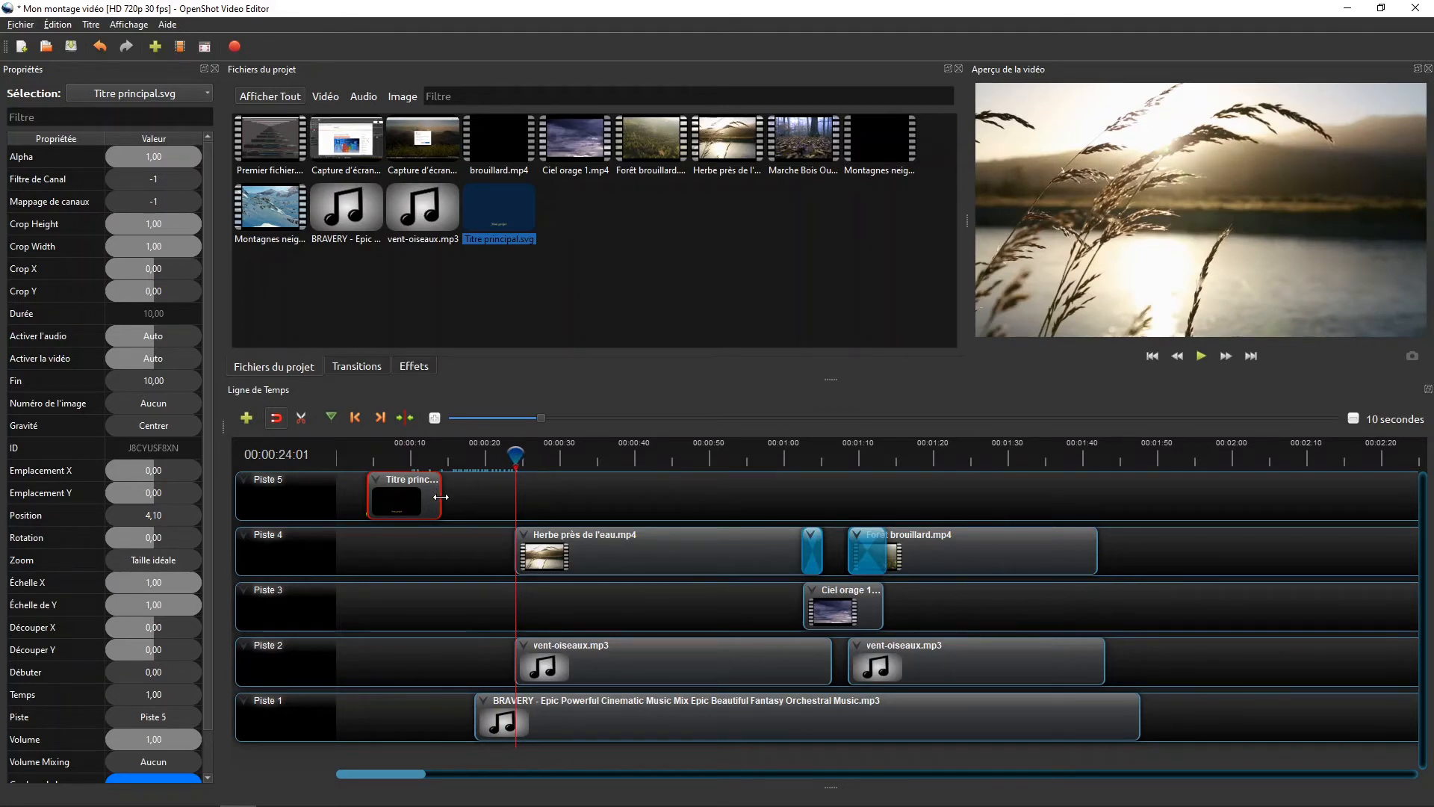
drag(440, 497, 504, 498)
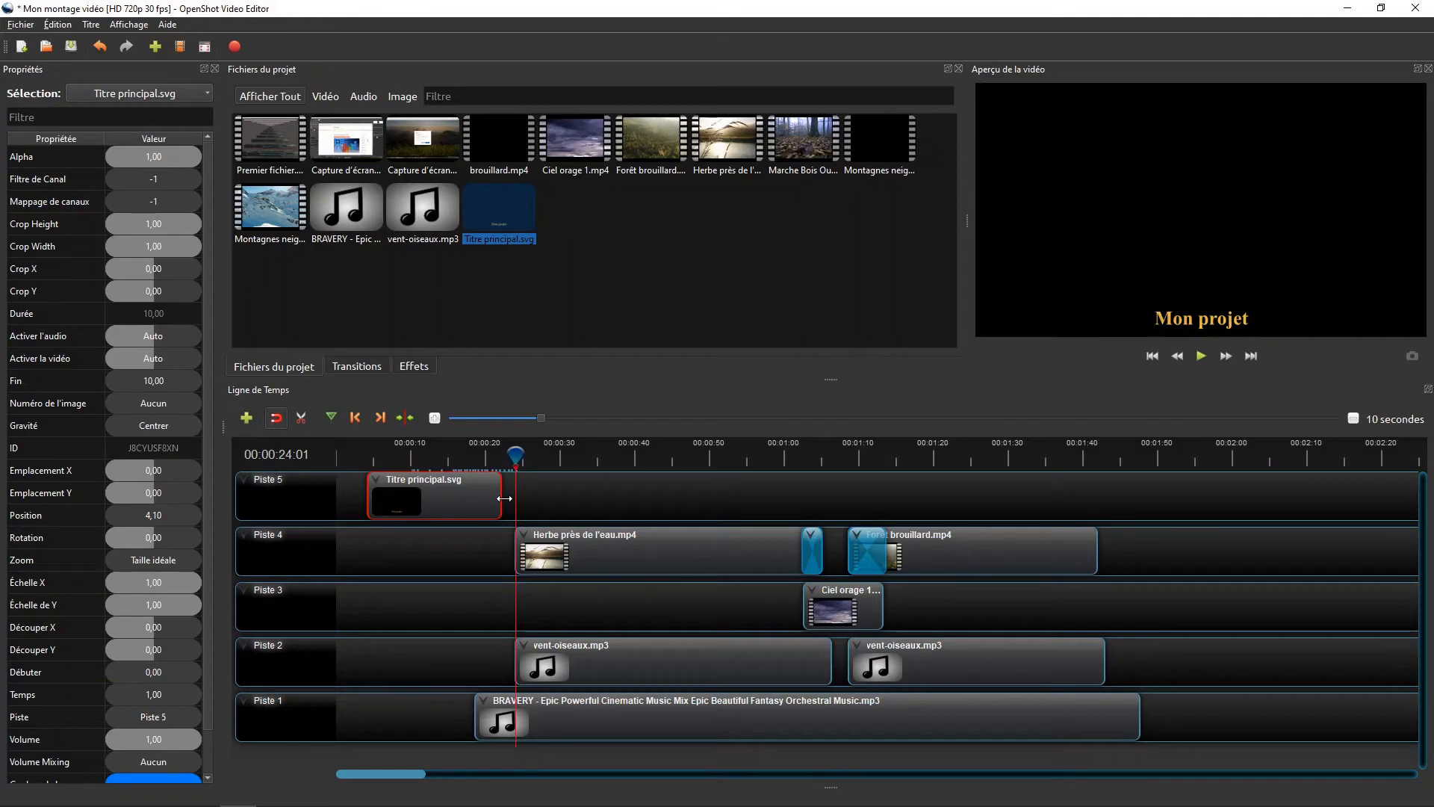
drag(503, 498, 496, 498)
drag(425, 501, 504, 492)
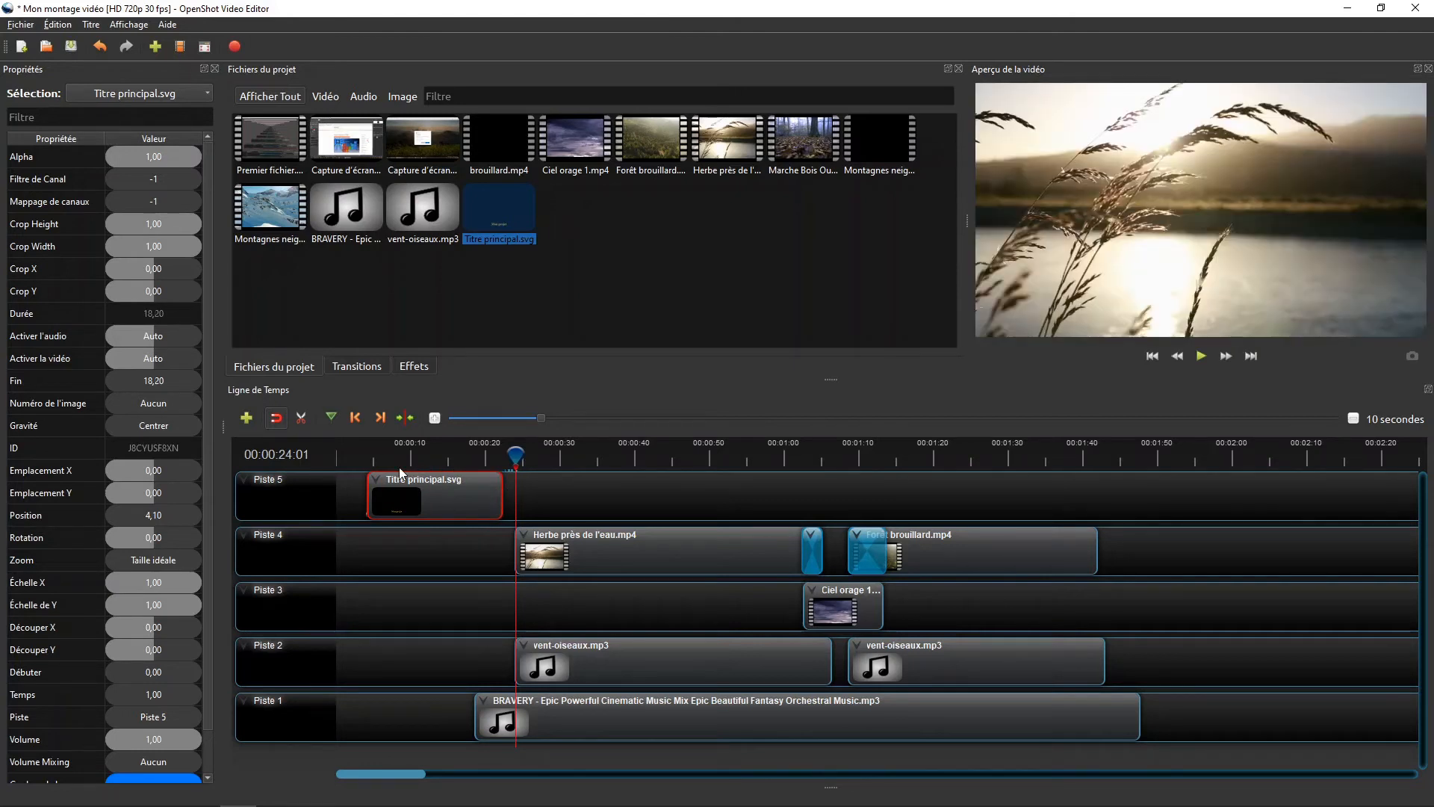
- Add a Fondu transition over the start of the title clip on Piste 5 and preview the fade-in
click(357, 366)
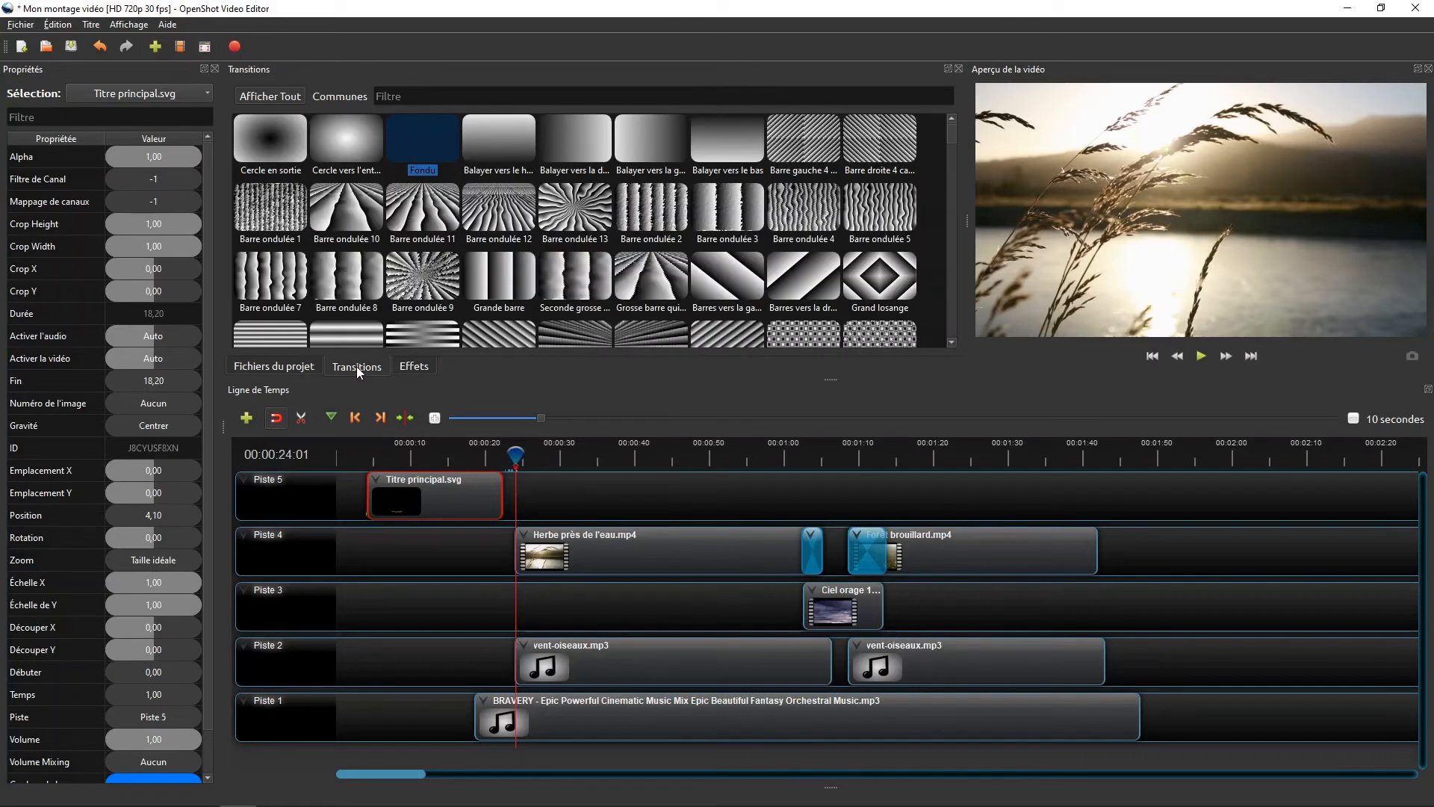
click(433, 160)
drag(418, 136, 365, 490)
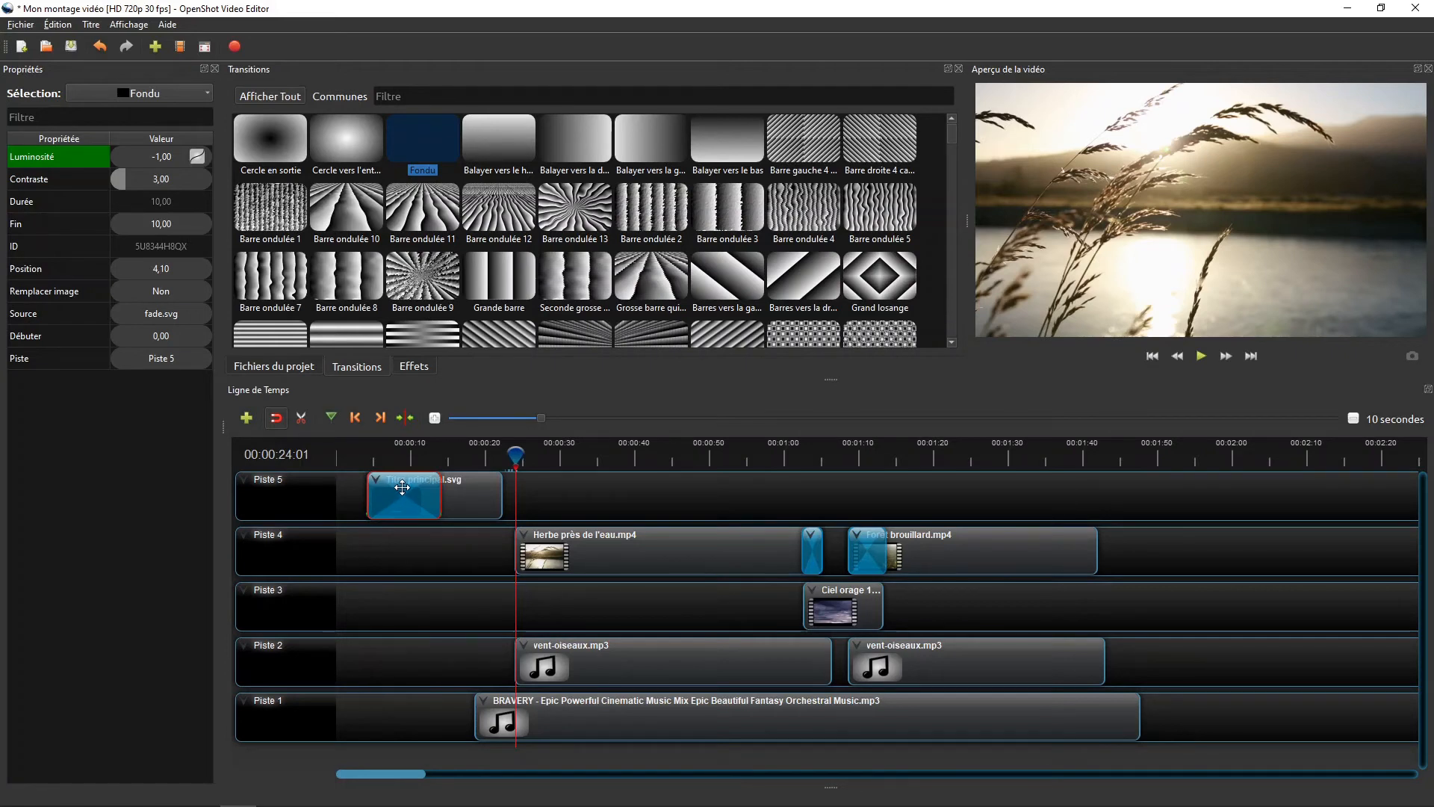
mouse_move(378, 457)
mouse_down()
mouse_move(362, 457)
mouse_move(382, 463)
mouse_up()
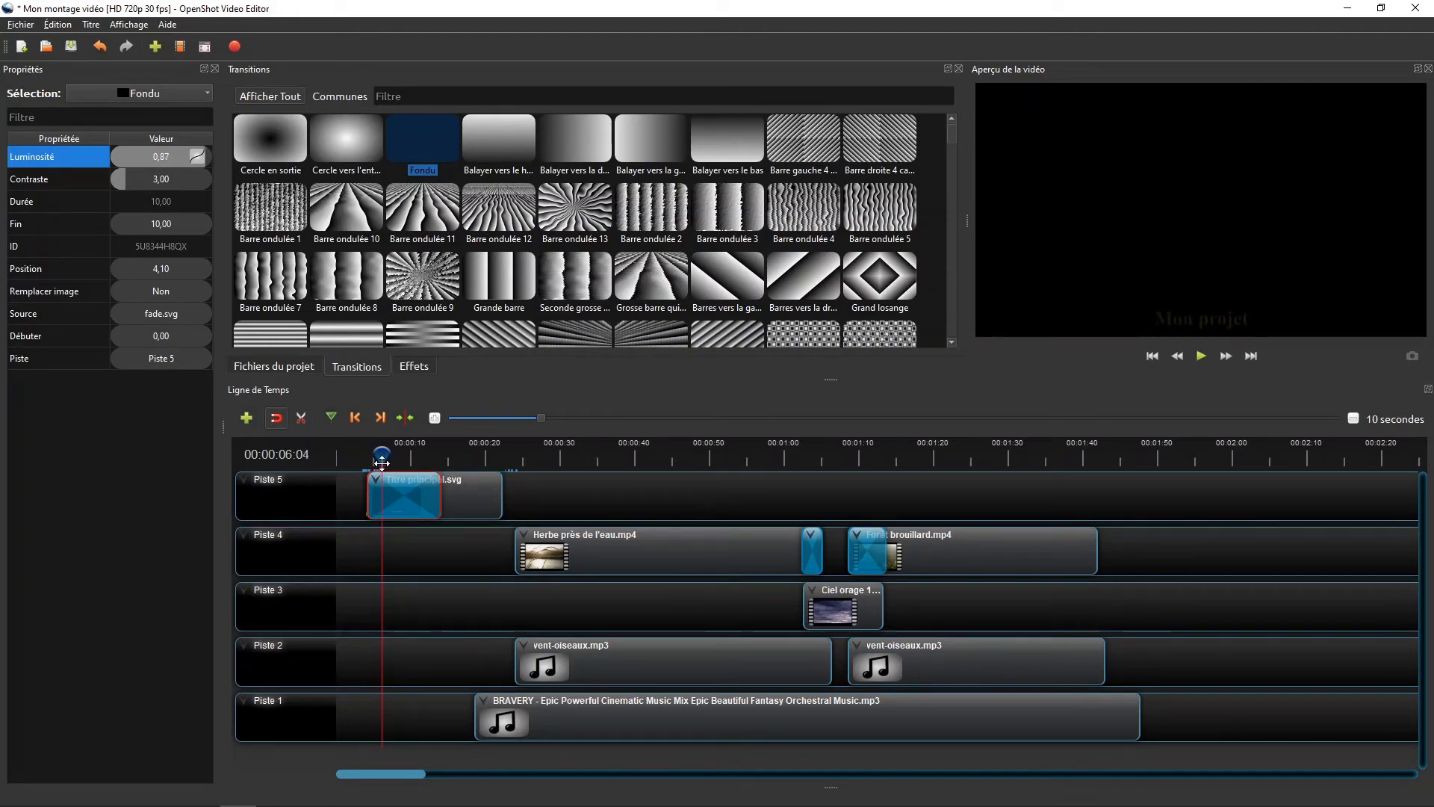
drag(381, 463, 434, 458)
- Add a Fondu transition about 5.6 seconds long at the end of the title clip and reverse it into a fade-out
drag(431, 185, 495, 454)
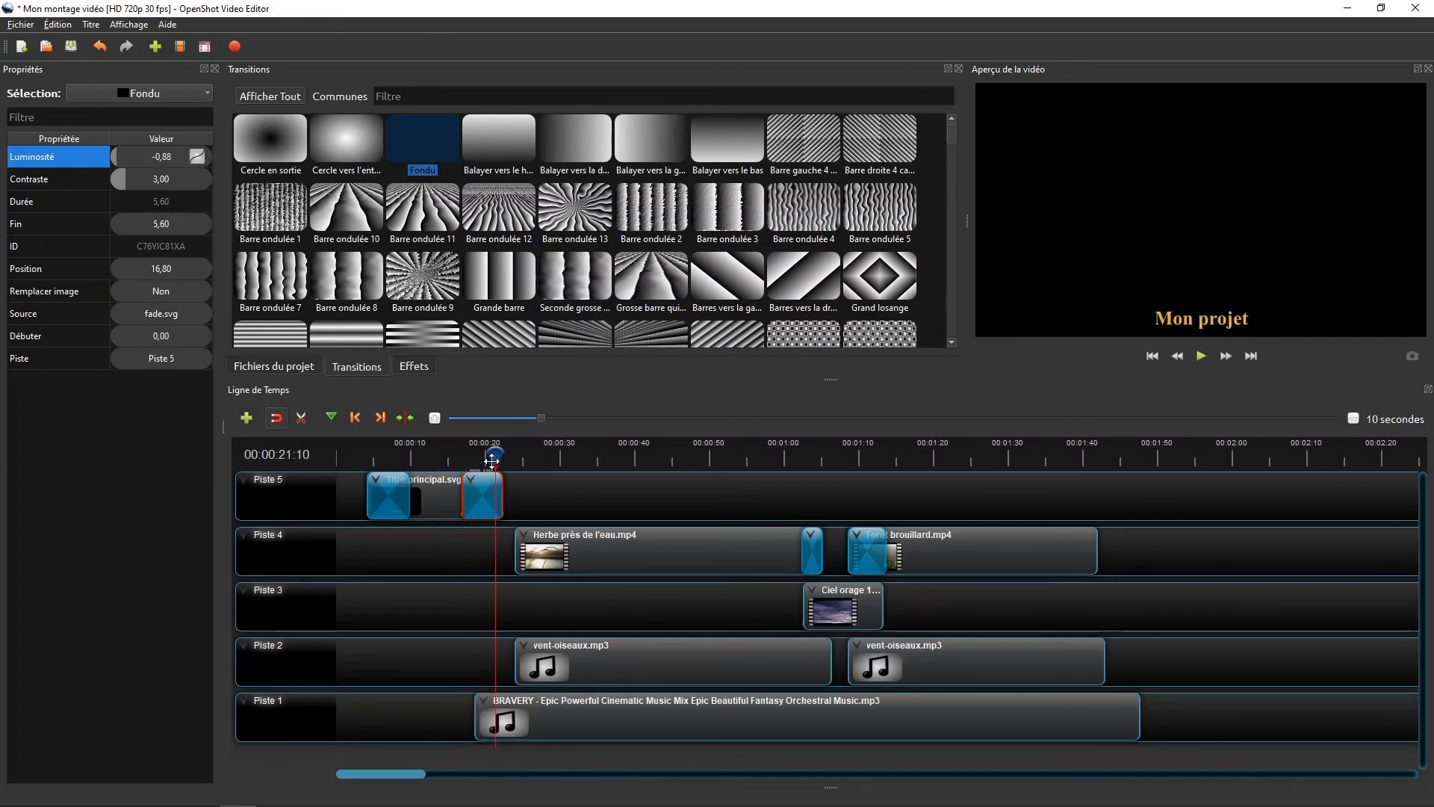
right_click(474, 498)
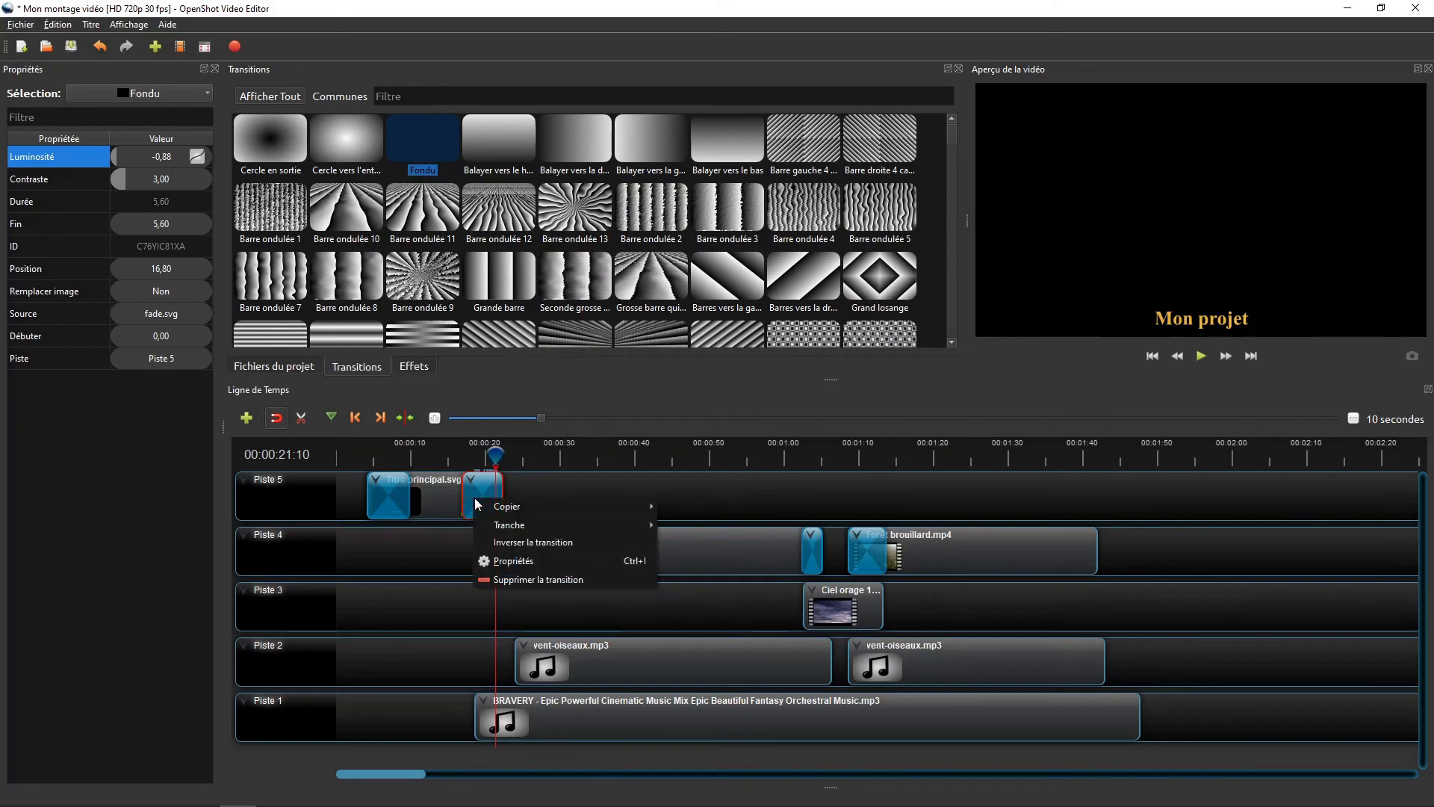
click(501, 544)
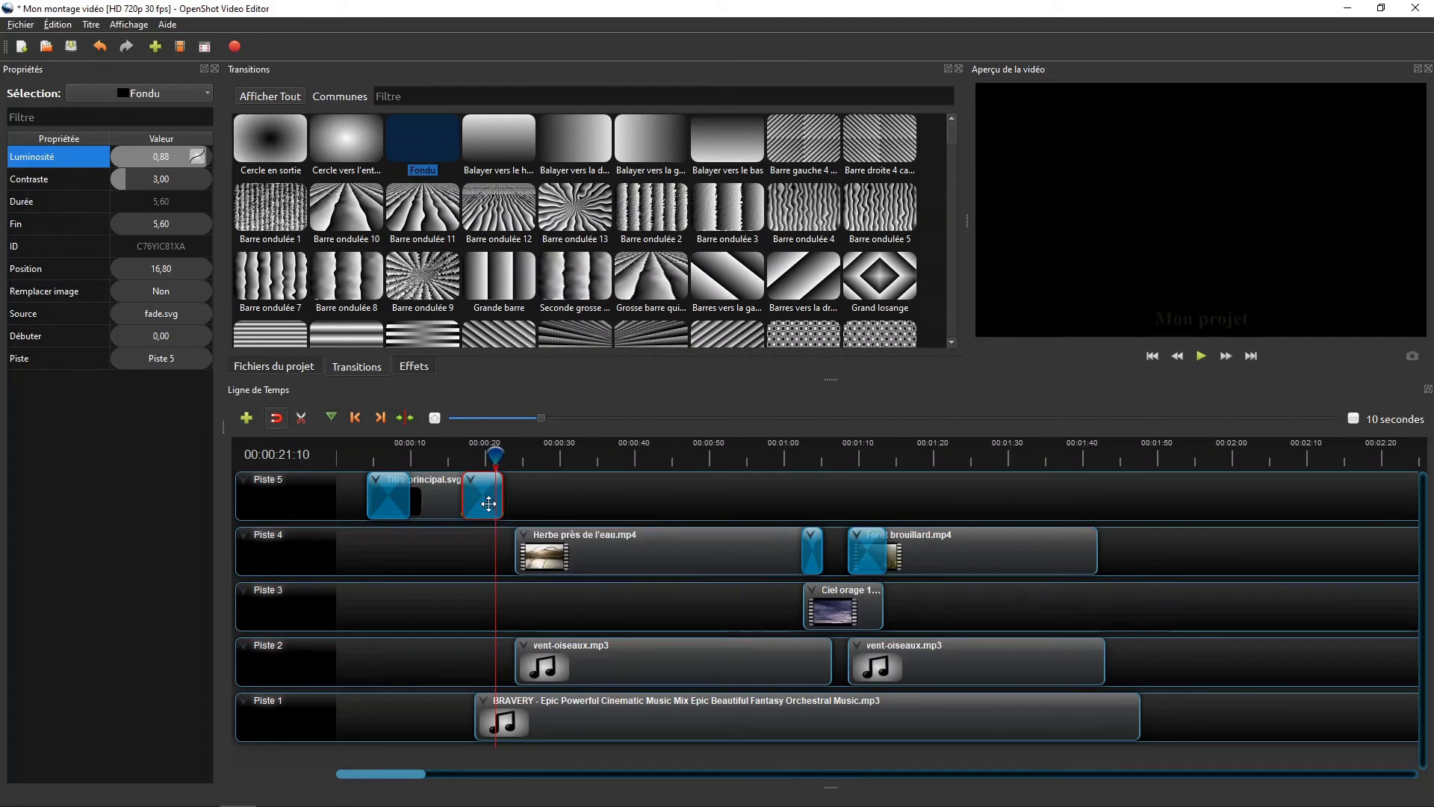
drag(495, 454, 559, 447)
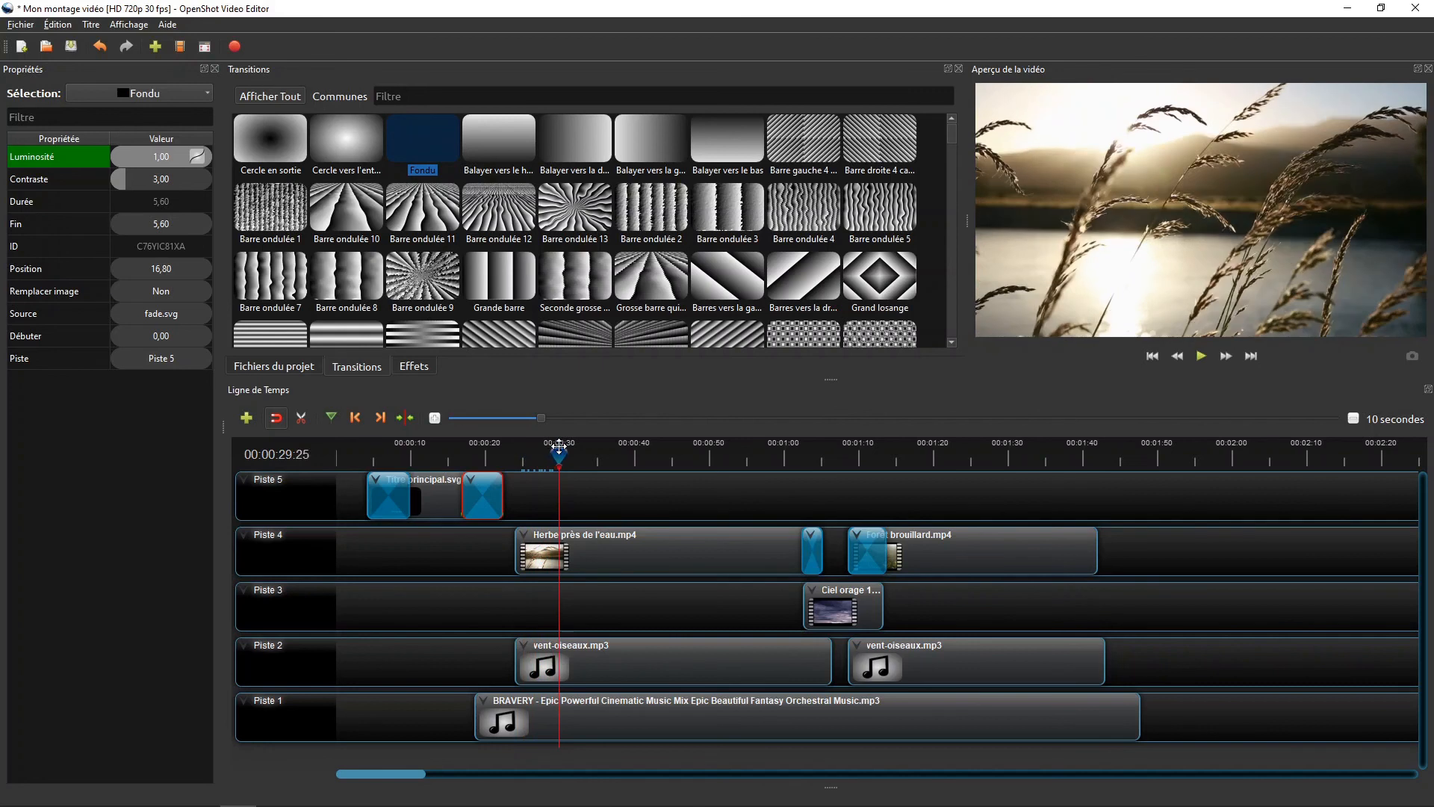
click(617, 492)
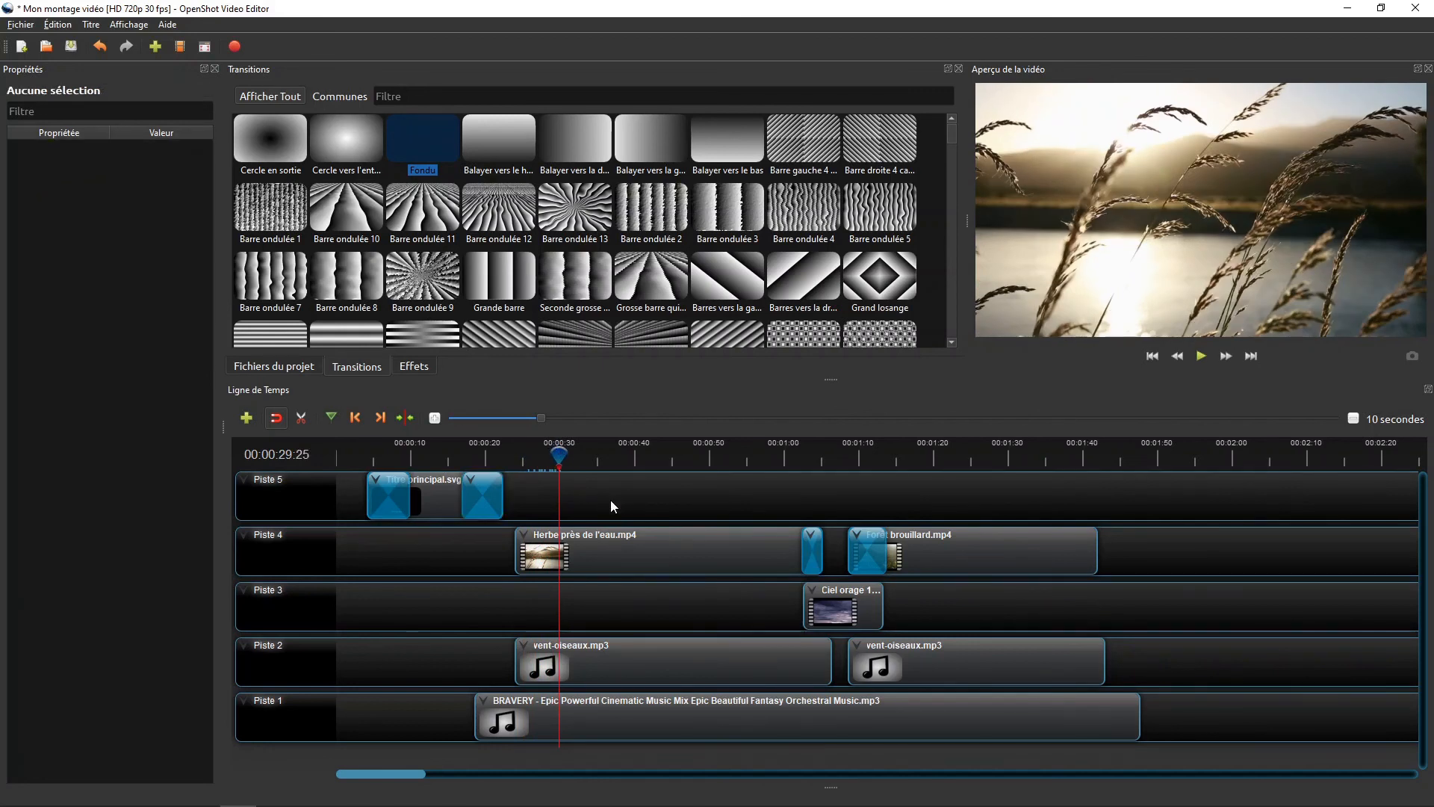
- Start another static title and examine the green PG-13 film-rating template, its editable text lines and the other available templates
click(95, 27)
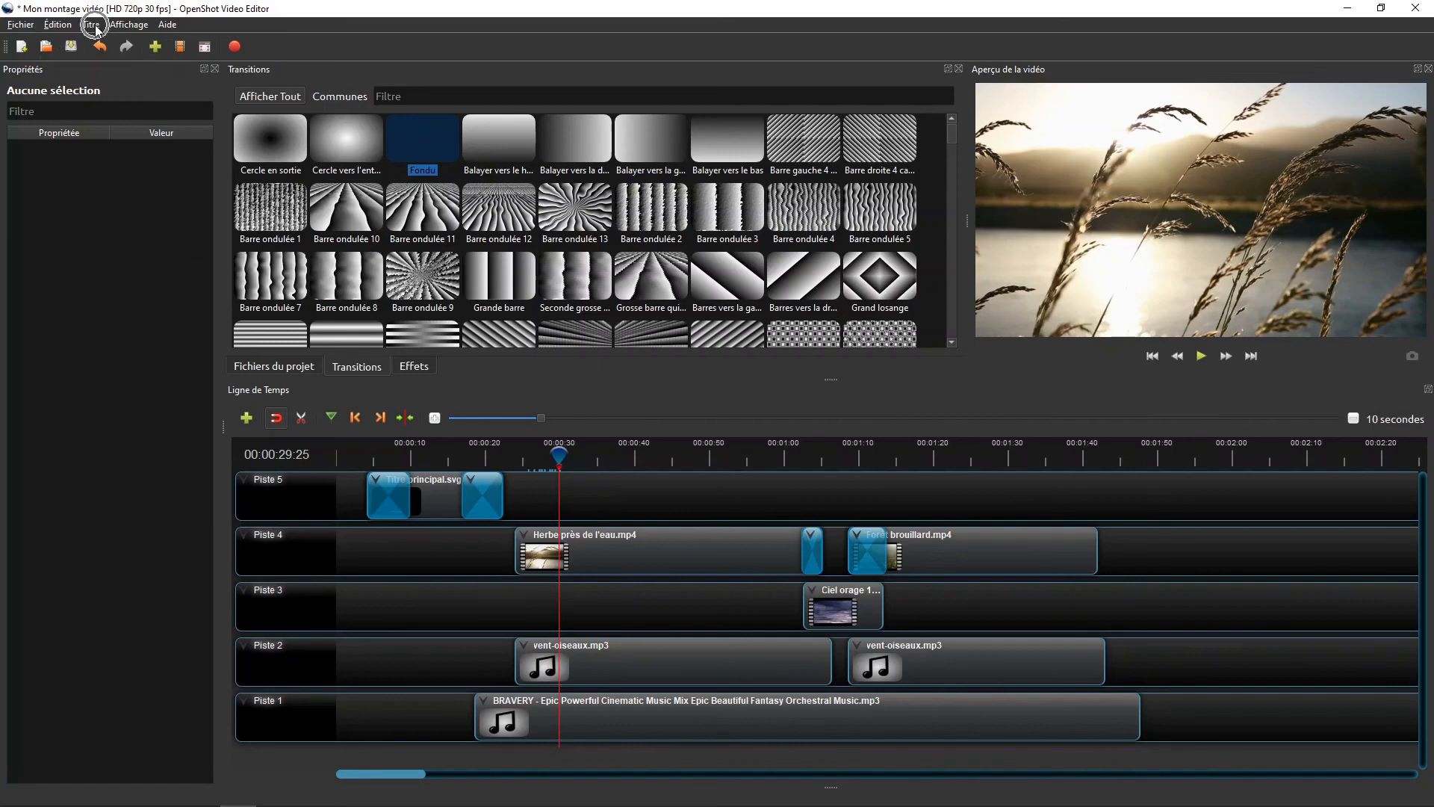
click(104, 51)
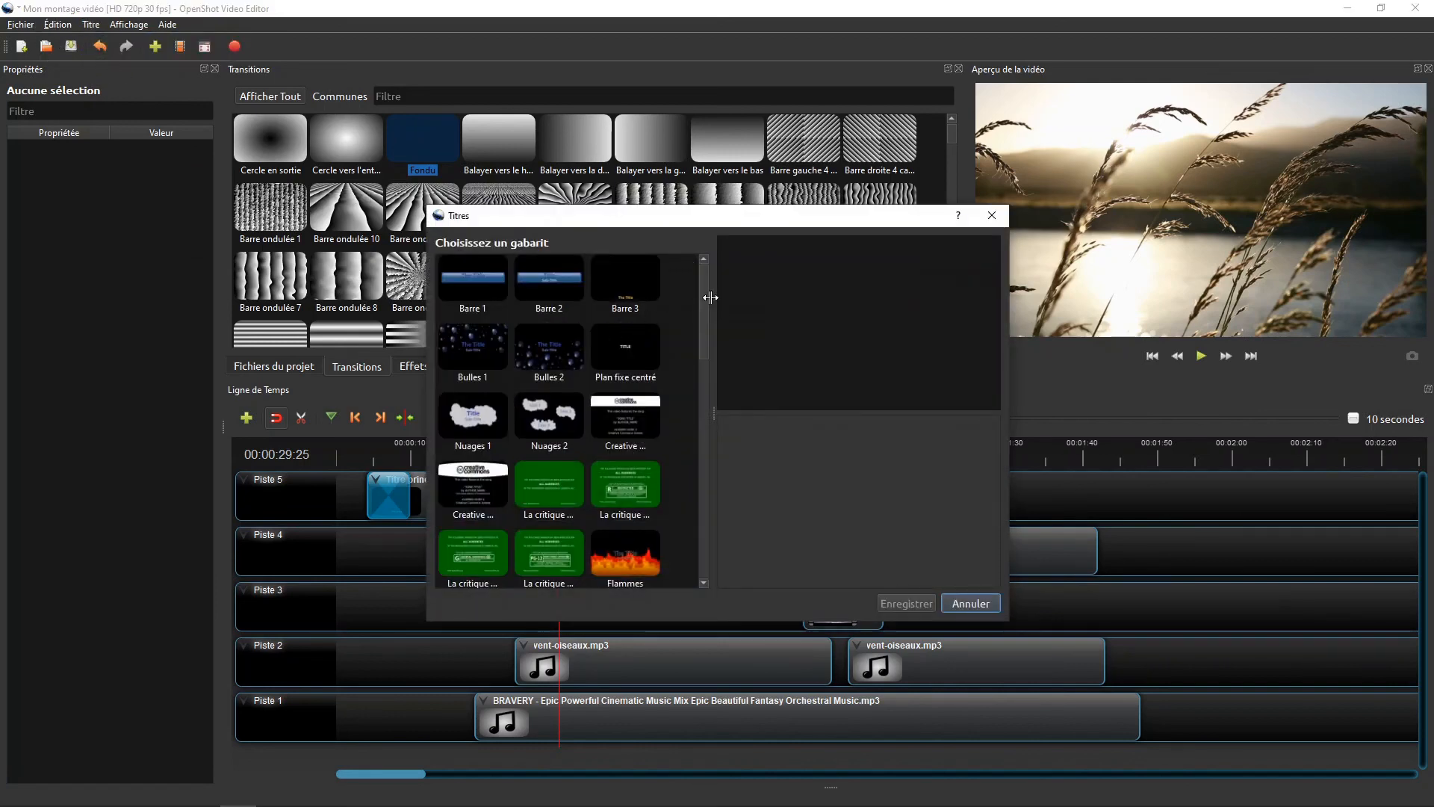
drag(702, 298, 718, 352)
click(549, 382)
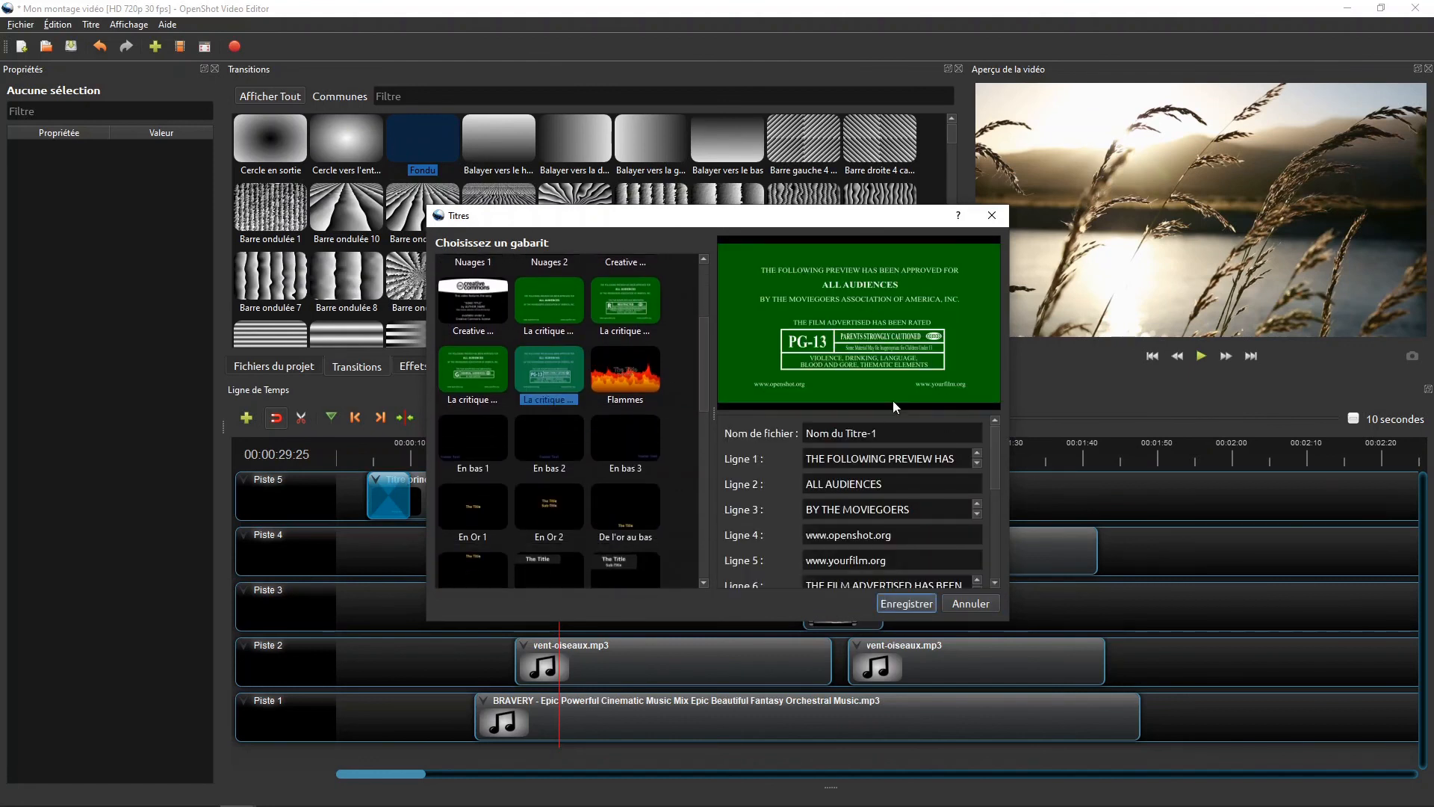
scroll(876, 496, down, 2)
scroll(867, 504, down, 3)
scroll(866, 504, up, 4)
drag(700, 375, 696, 549)
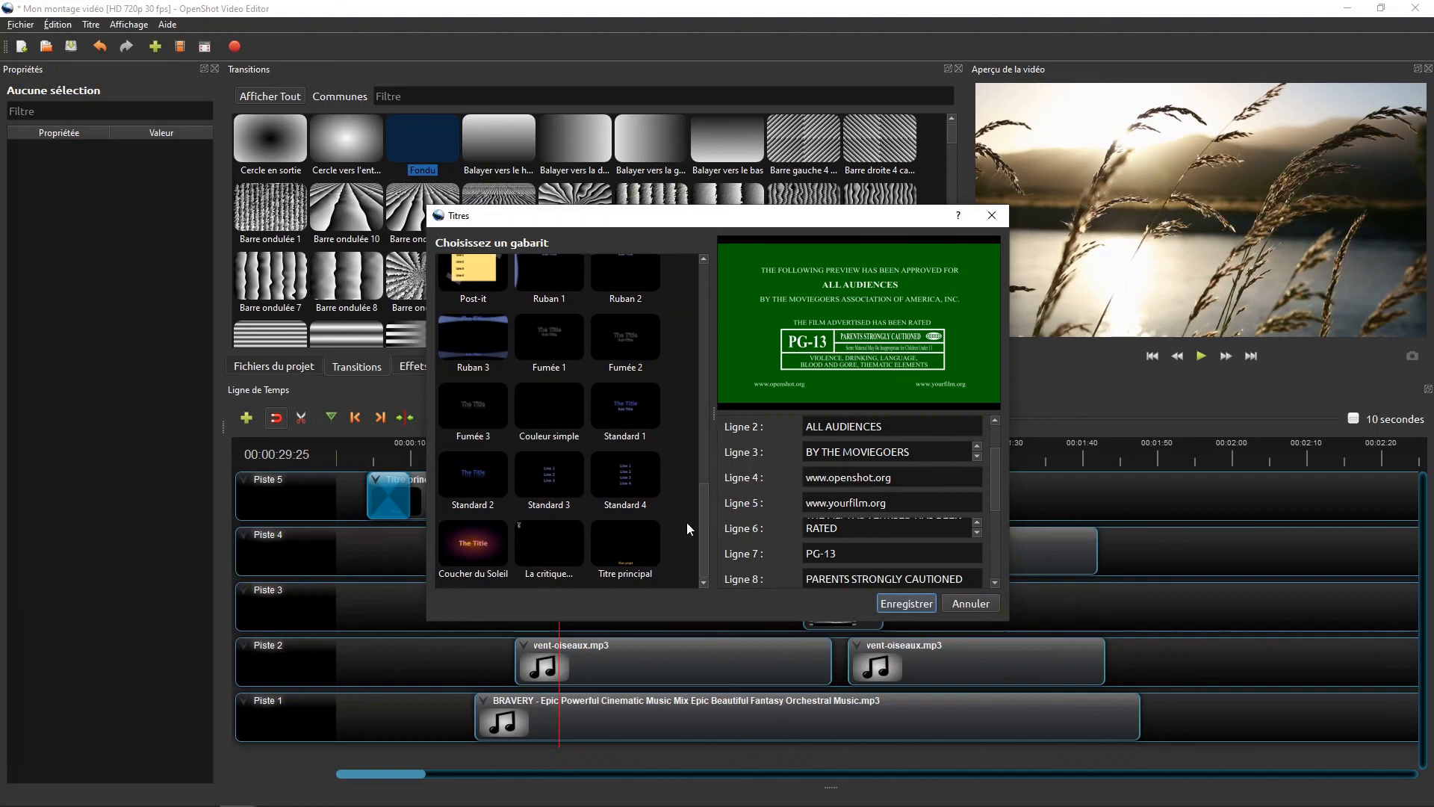
drag(702, 532, 714, 424)
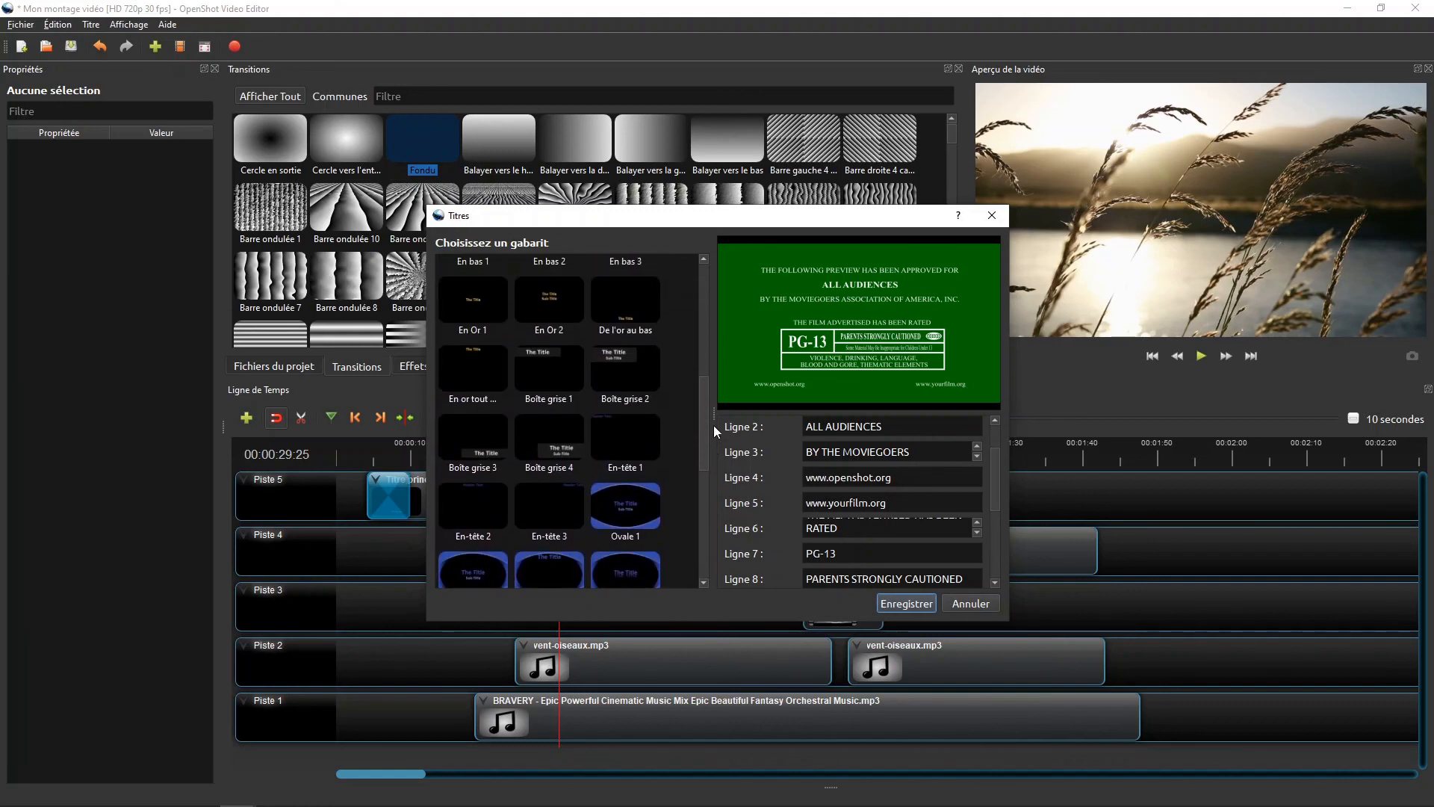